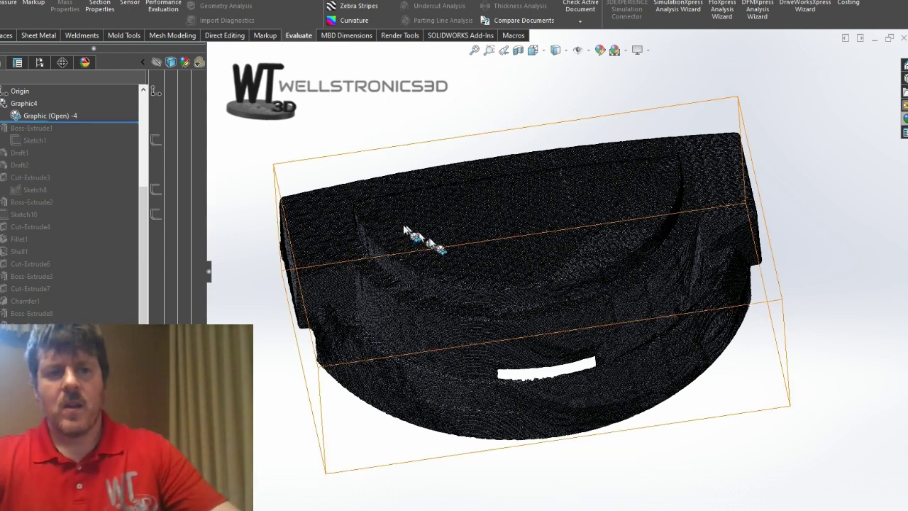
- Examine the imported 3D scan mesh from several angles and close up at its triangle facets
left_click(445, 221)
left_click(372, 134)
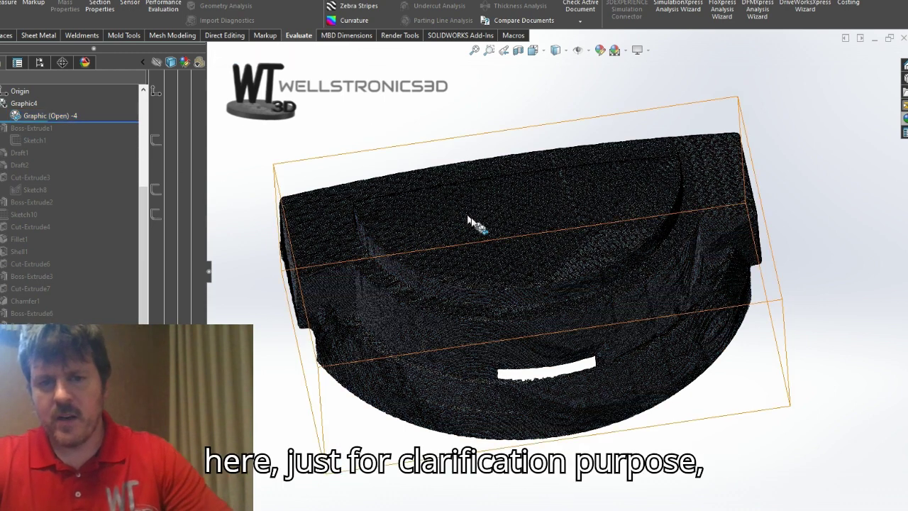
middle_click_drag(796, 192, 808, 249)
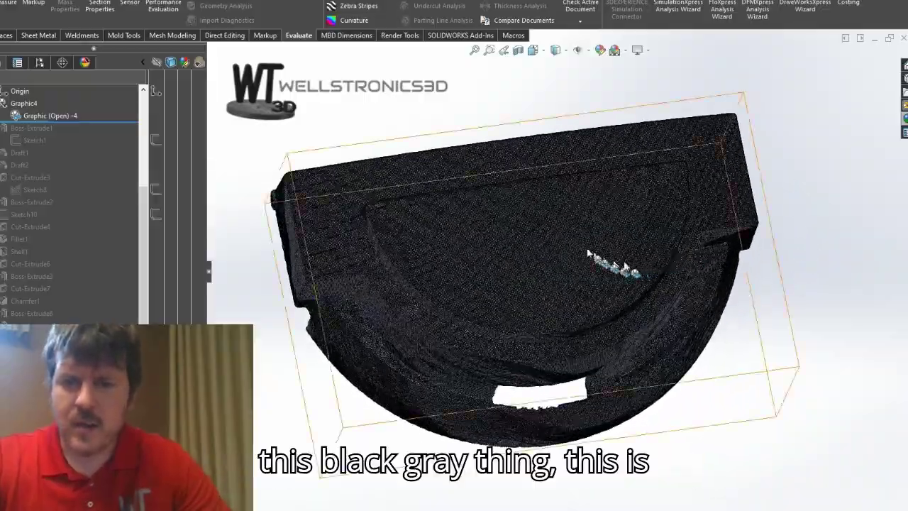
scroll(583, 253, "down", 5)
scroll(583, 253, "down", 8)
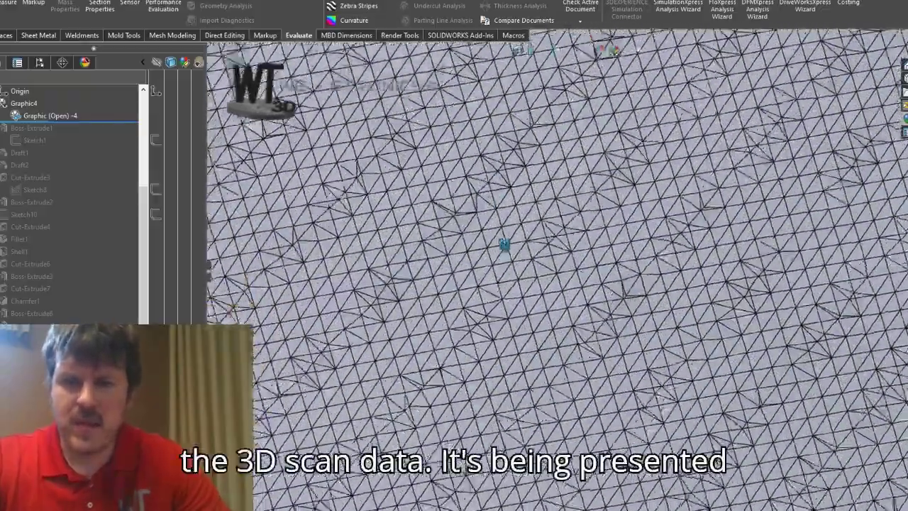
scroll(504, 228, "up", 10)
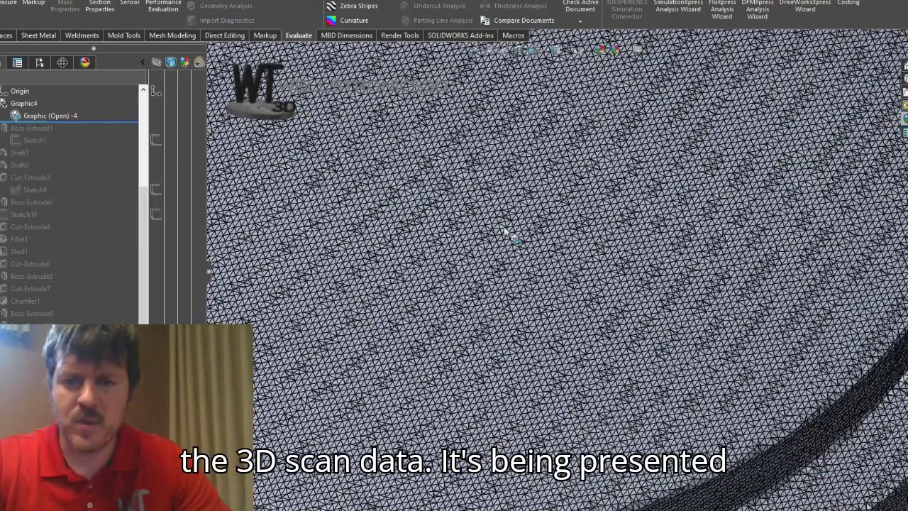
middle_click_drag(525, 260, 587, 337)
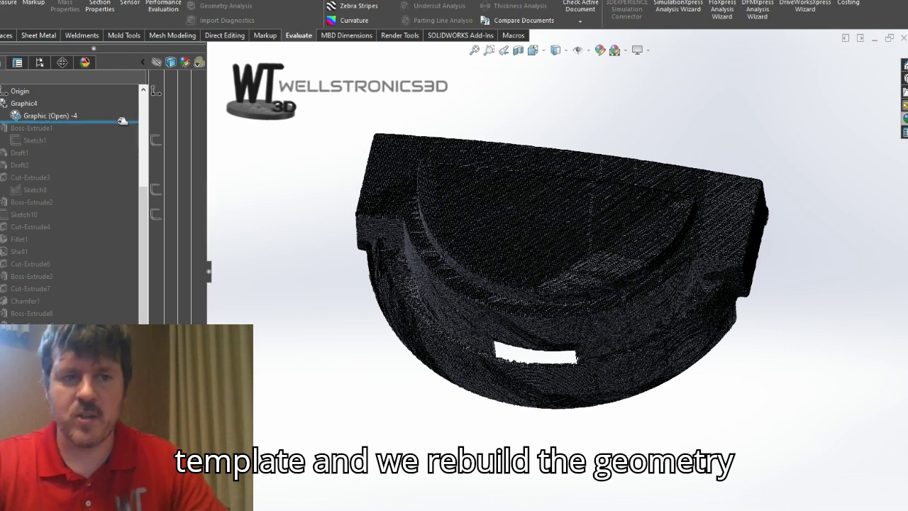
- Roll the feature history forward in stages from the scan mesh past Cut-Extrude3 and Fillet1 to just after Cut-Extrude7
left_click_drag(122, 120, 115, 171)
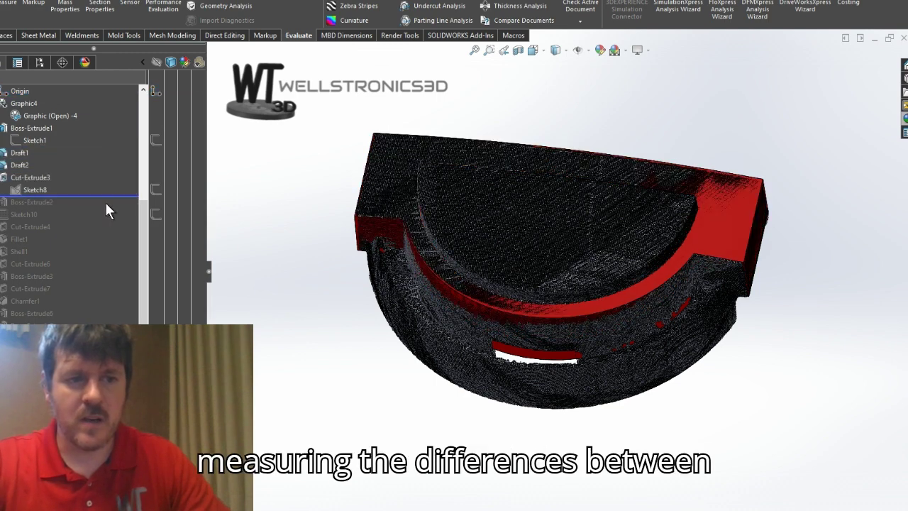
left_click_drag(111, 196, 107, 241)
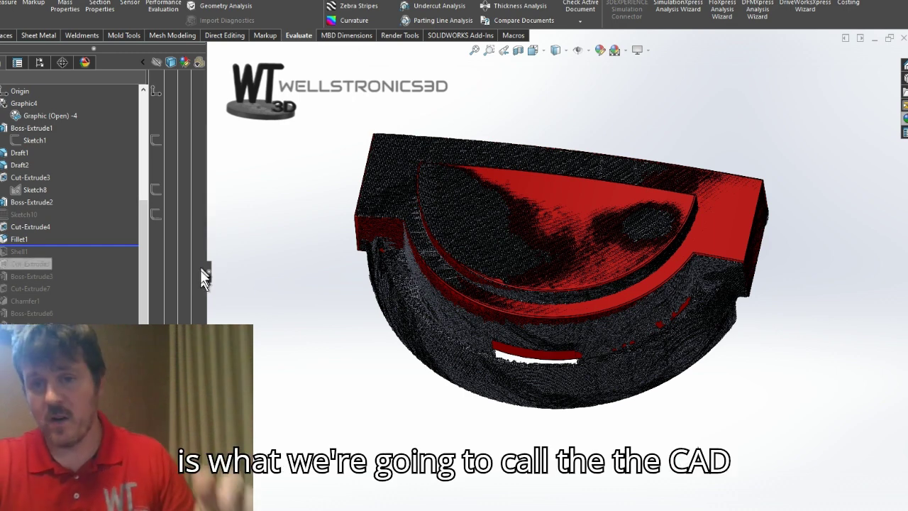
left_click_drag(129, 250, 119, 294)
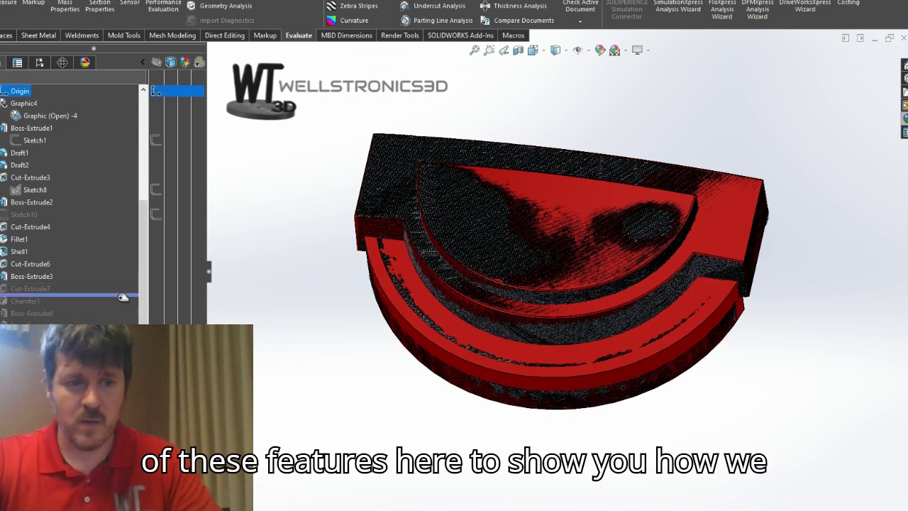
- Expand Boss-Extrude3 and highlight its sketch on the model to view the profile behind the curved outer wall
left_click(4, 288)
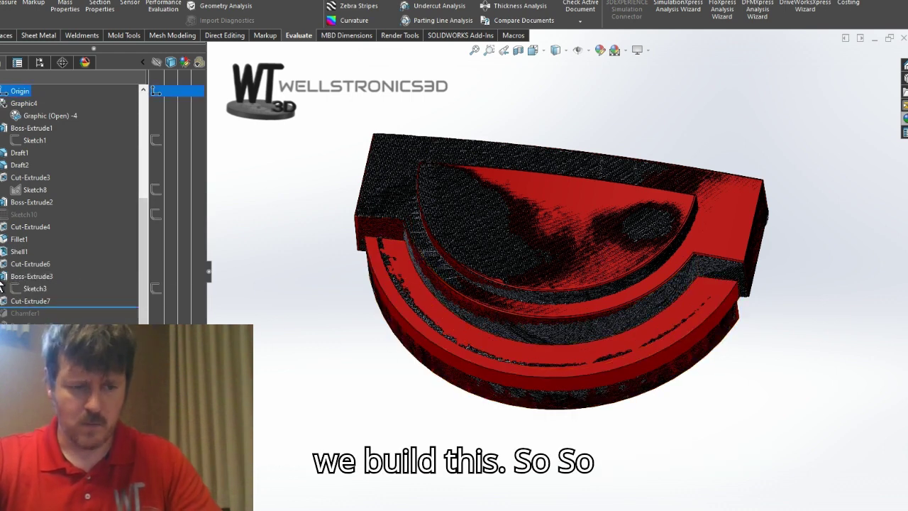
left_click(33, 288)
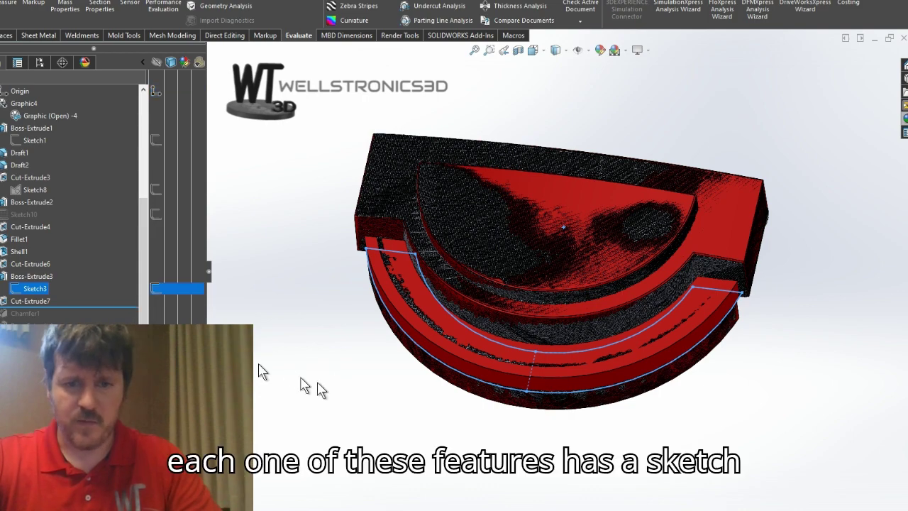
mouse_move(258, 380)
middle_mouse_down()
mouse_move(270, 349)
mouse_move(263, 324)
middle_mouse_up()
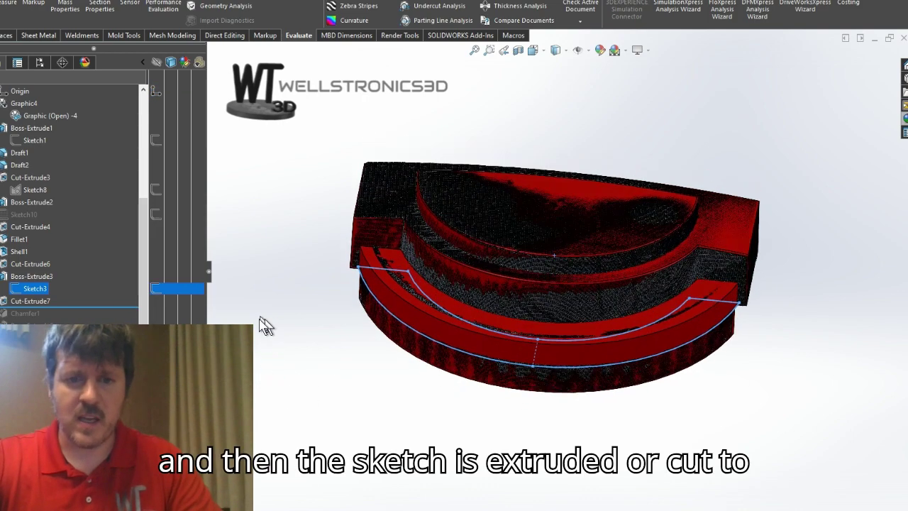
left_click(291, 316)
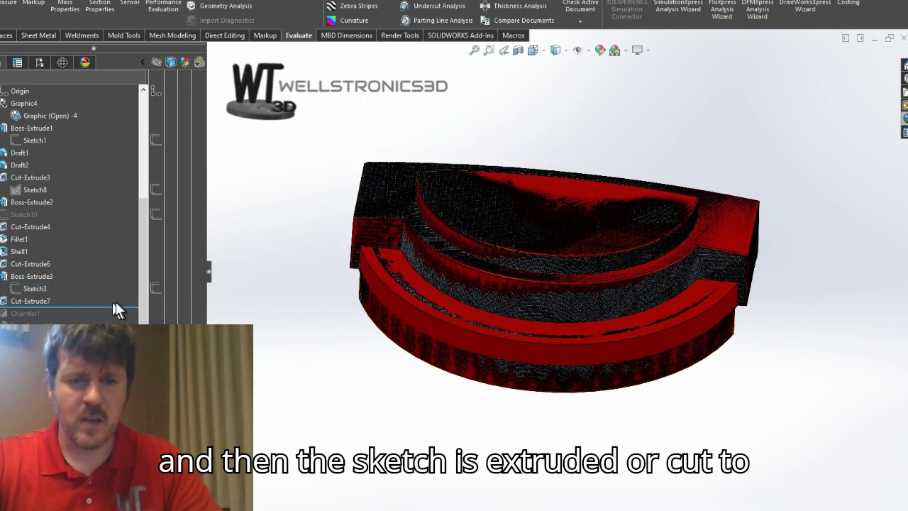
- Roll the feature history forward past Chamfer1
left_click_drag(115, 308, 112, 318)
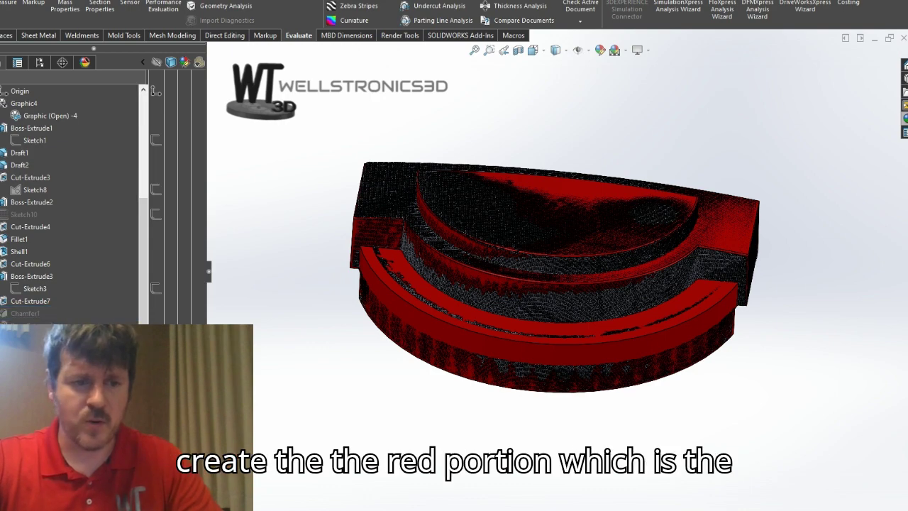
middle_click_drag(317, 377, 281, 363)
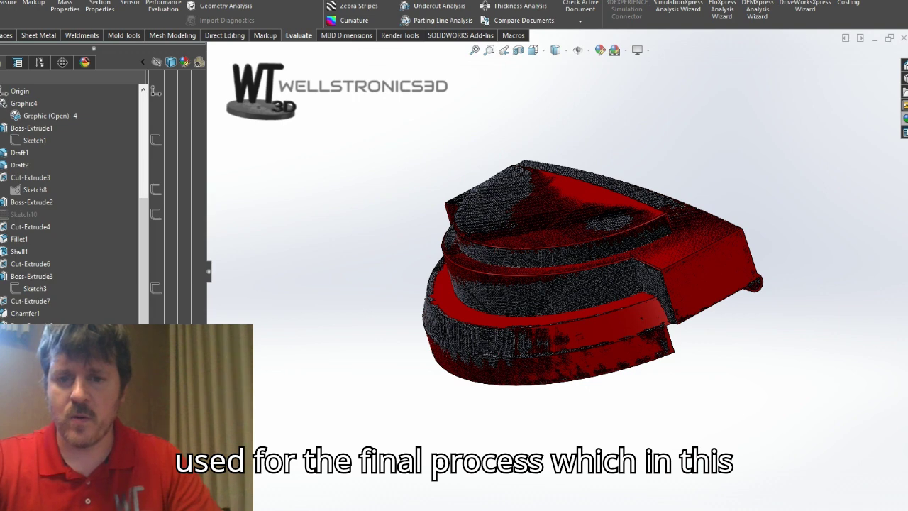
left_click(19, 90)
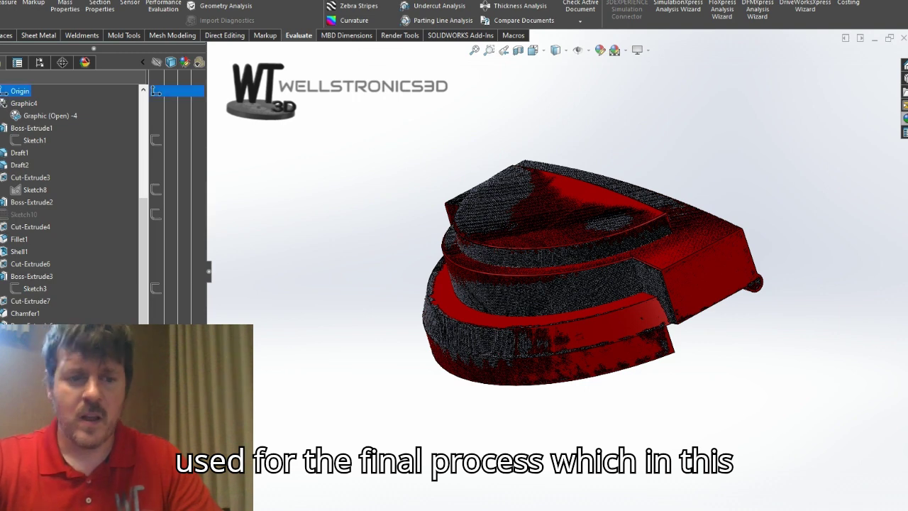
left_click(338, 374)
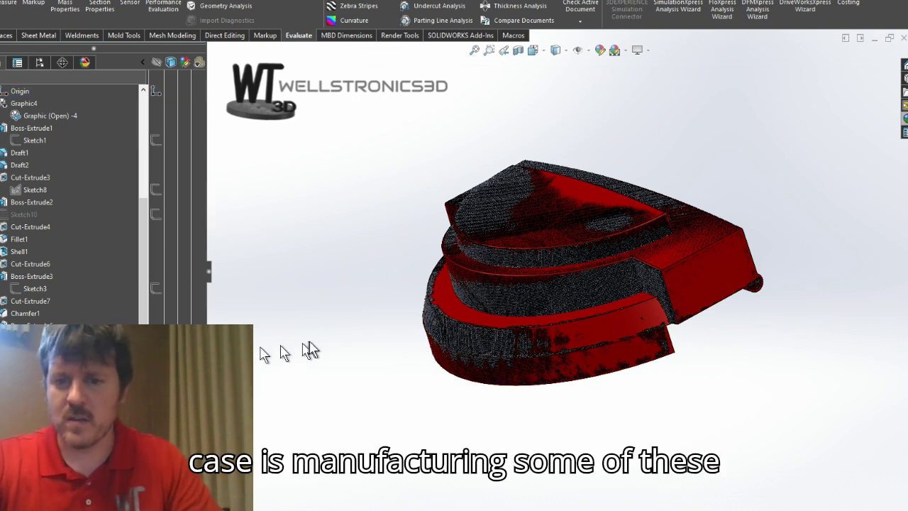
- Continue rolling the feature history forward to bring in the slot opening through the curved outer wall
middle_click_drag(405, 353, 546, 150)
scroll(549, 332, "down", 1)
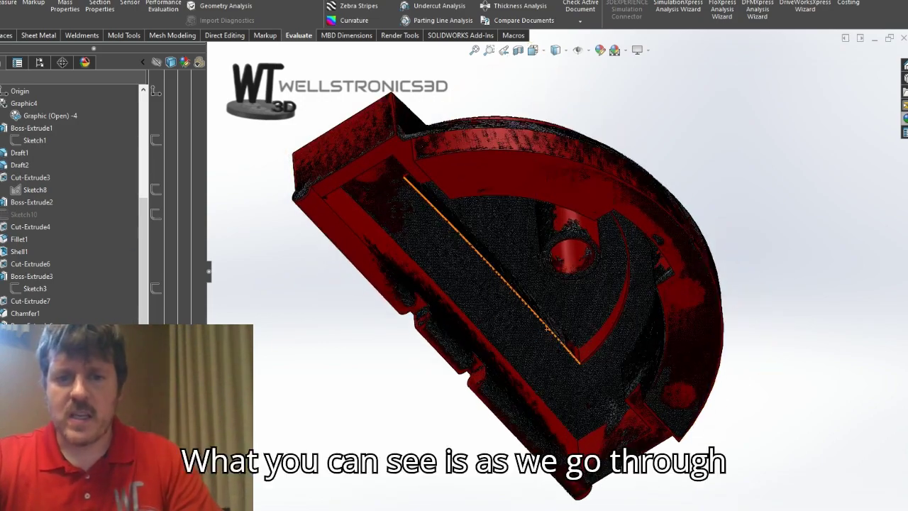
middle_click_drag(431, 304, 462, 176)
scroll(557, 298, "up", 3)
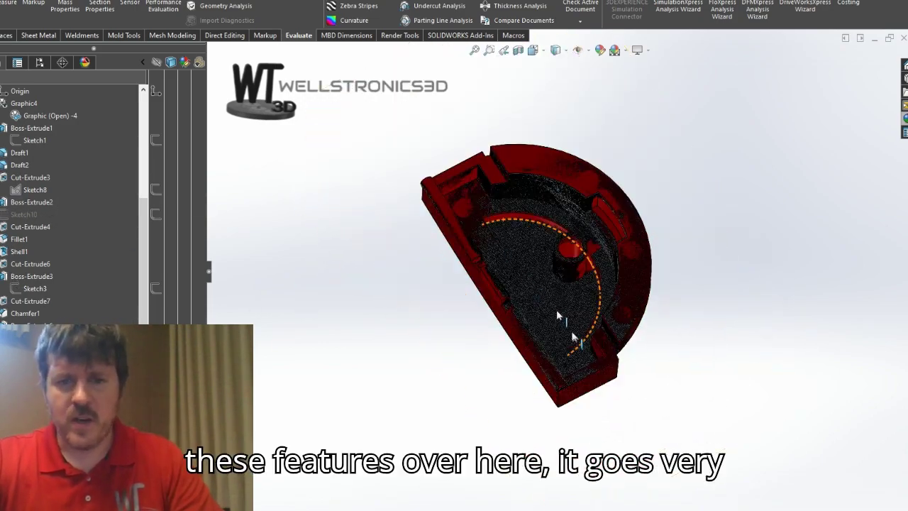
middle_click_drag(557, 314, 578, 274)
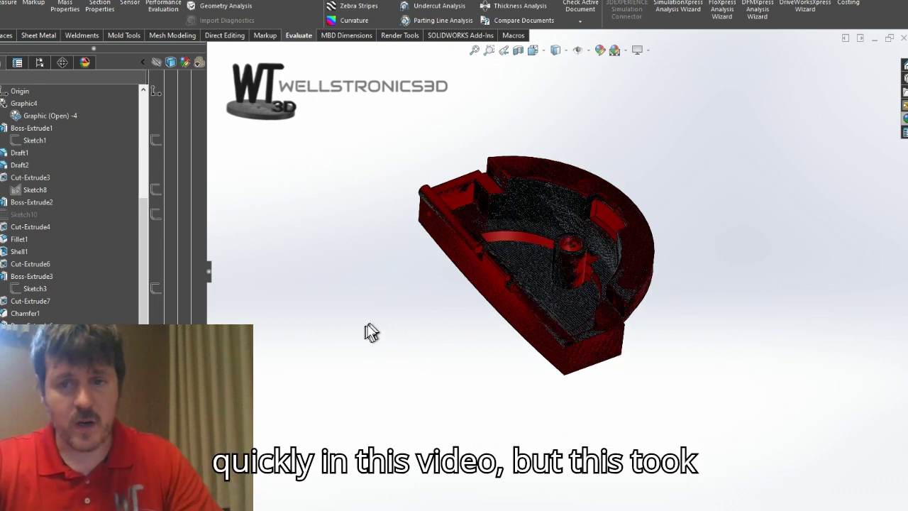
left_click(19, 91)
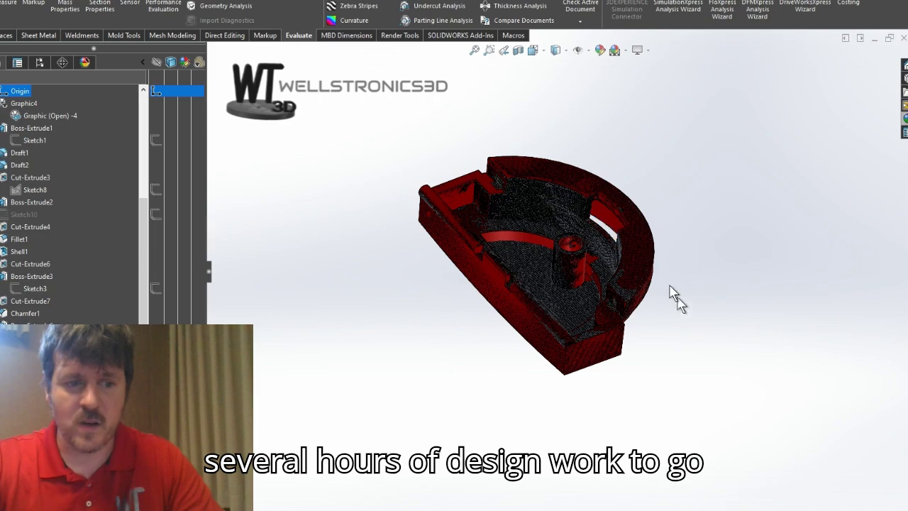
middle_click_drag(672, 297, 637, 136)
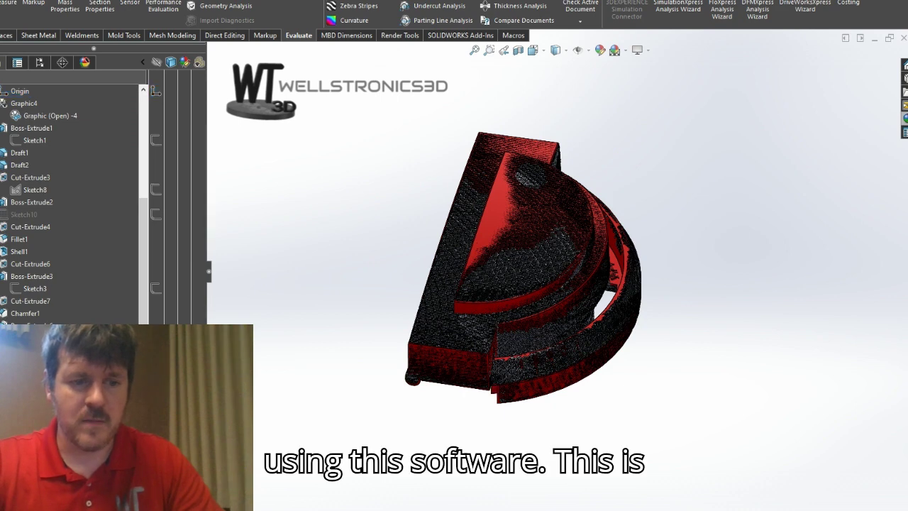
middle_click_drag(384, 313, 331, 308)
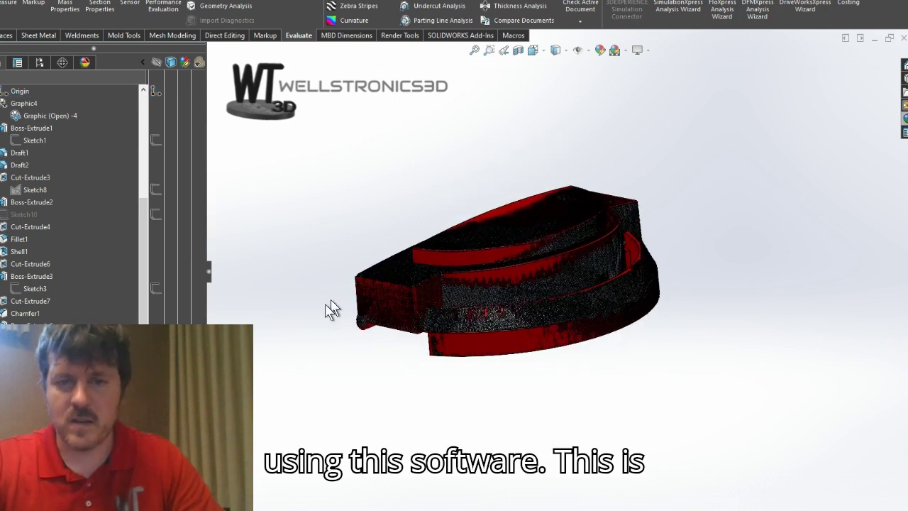
left_click(20, 90)
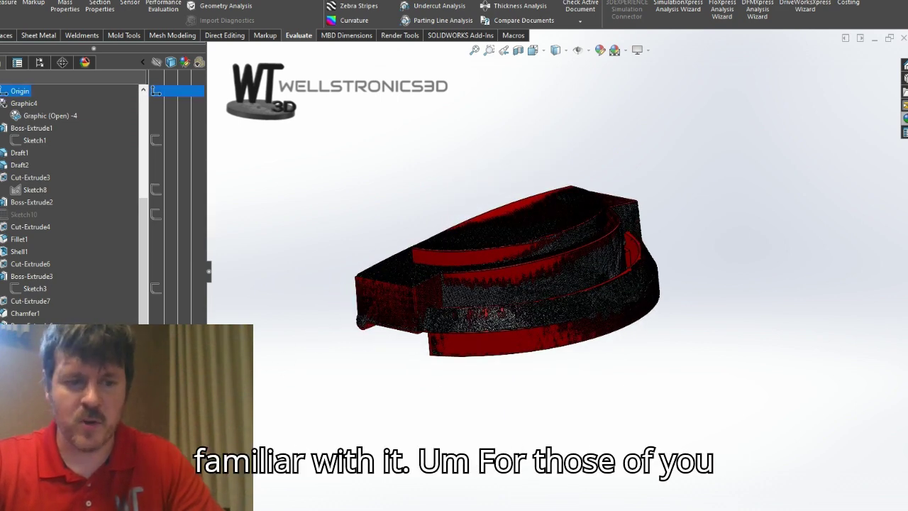
left_click(339, 335)
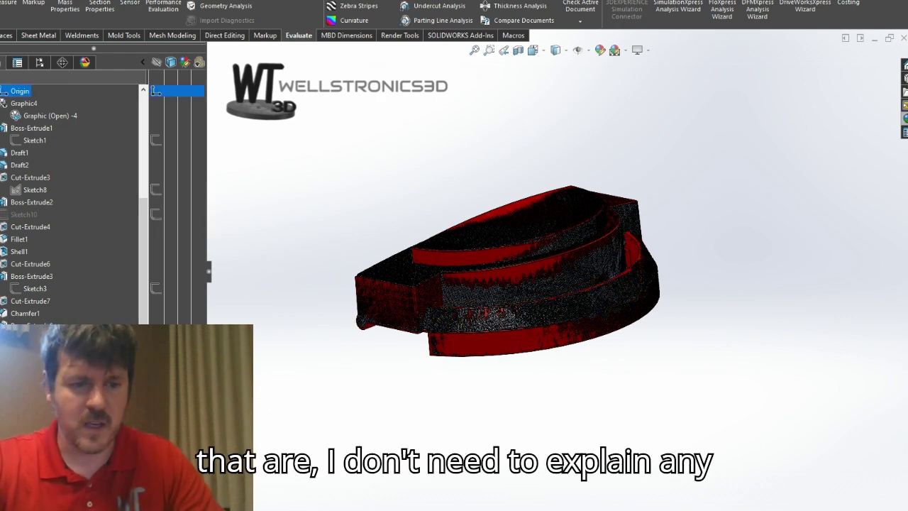
- Examine how the red CAD body aligns with the scan mesh on the stepped outer walls and the underside
scroll(481, 300, "down", 5)
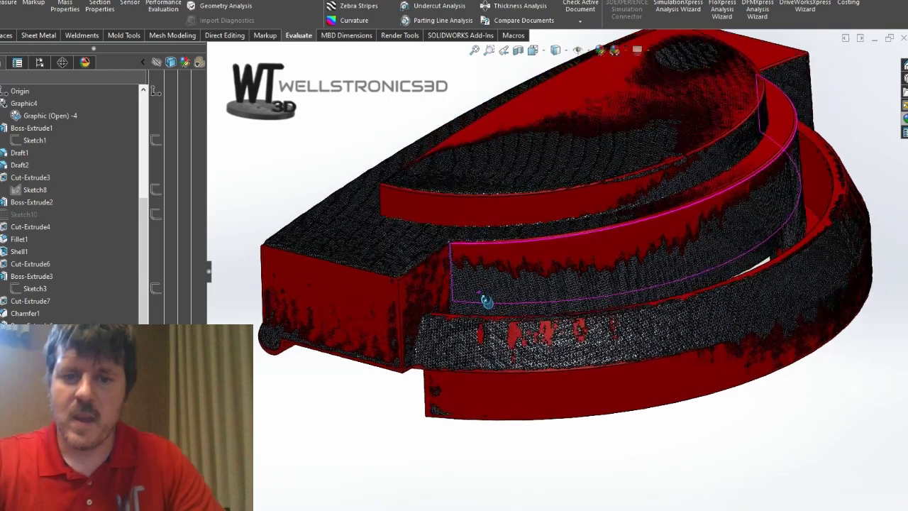
middle_click_drag(485, 300, 517, 282)
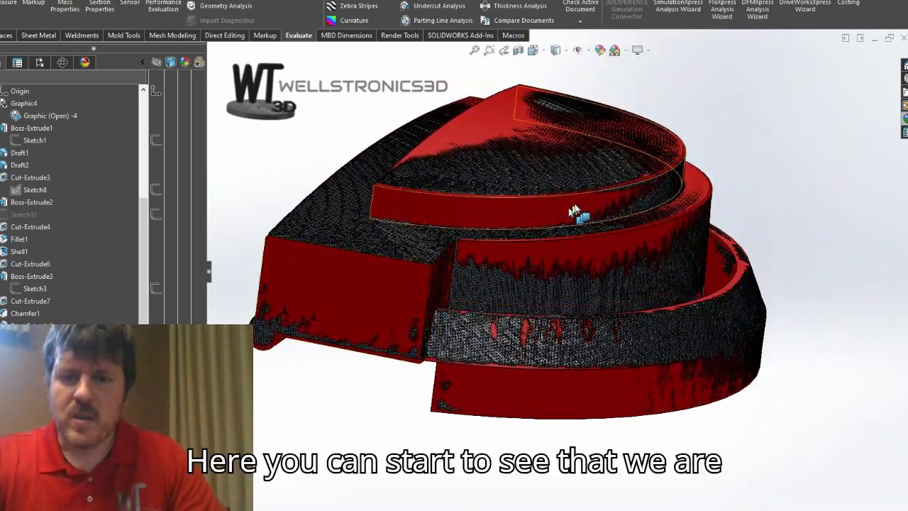
scroll(573, 212, "up", 3)
middle_click_drag(718, 275, 631, 303)
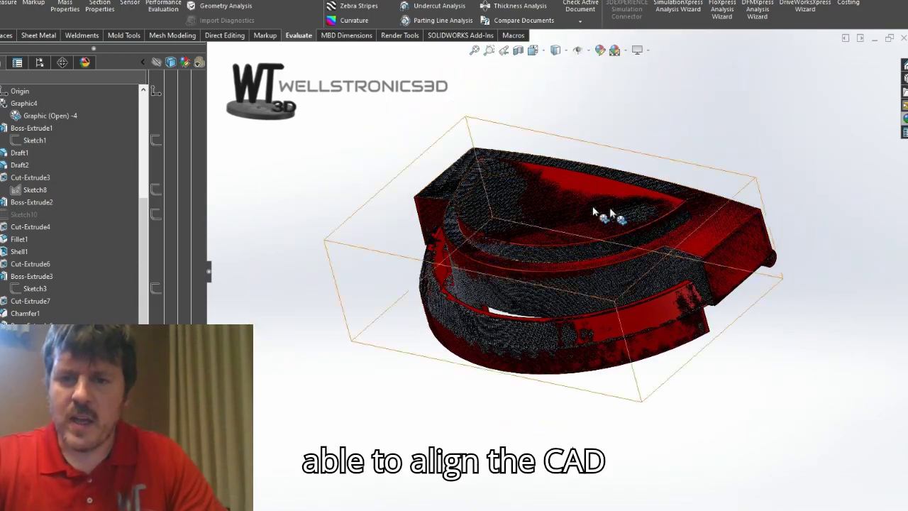
scroll(593, 211, "down", 2)
middle_click_drag(519, 248, 673, 177)
scroll(672, 262, "down", 3)
scroll(389, 227, "down", 2)
mouse_move(390, 241)
middle_mouse_down()
mouse_move(390, 208)
mouse_move(385, 247)
middle_mouse_up()
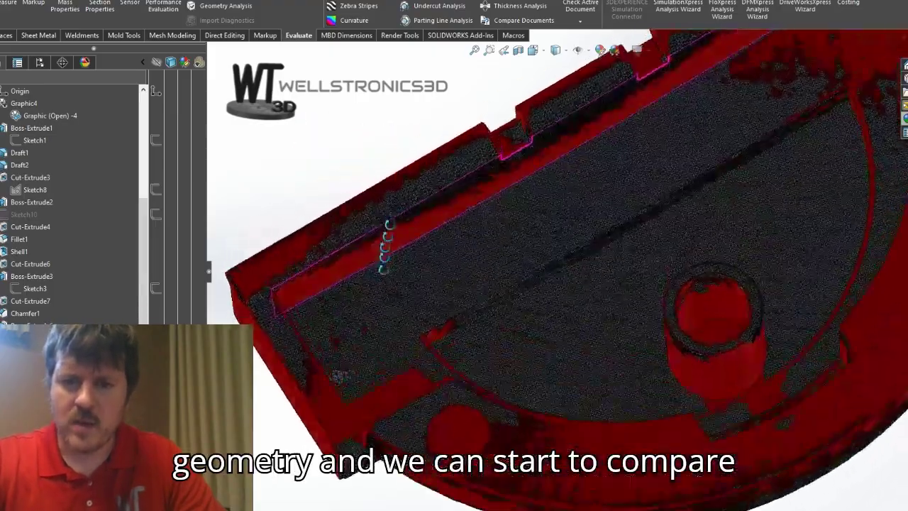
scroll(386, 244, "up", 5)
middle_click_drag(475, 234, 520, 345)
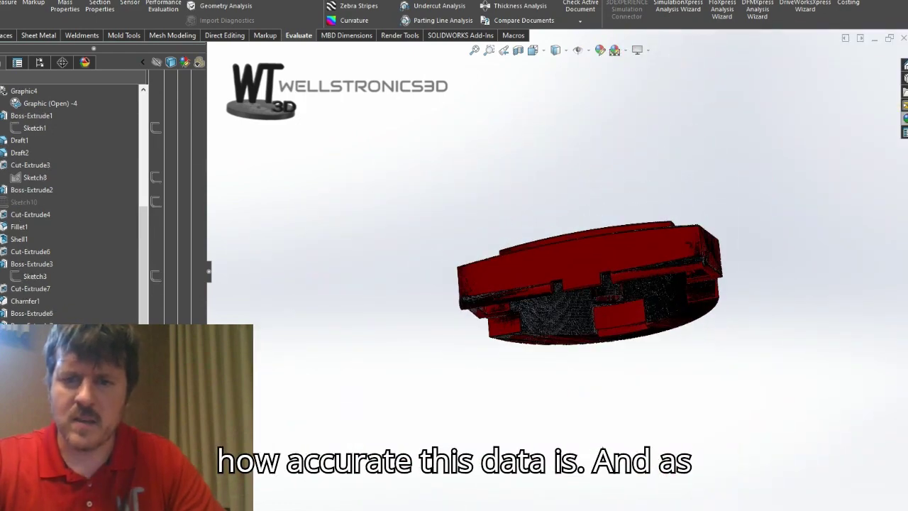
- Roll the feature history forward through the remaining features to restore the complete CAD body
left_click(23, 91)
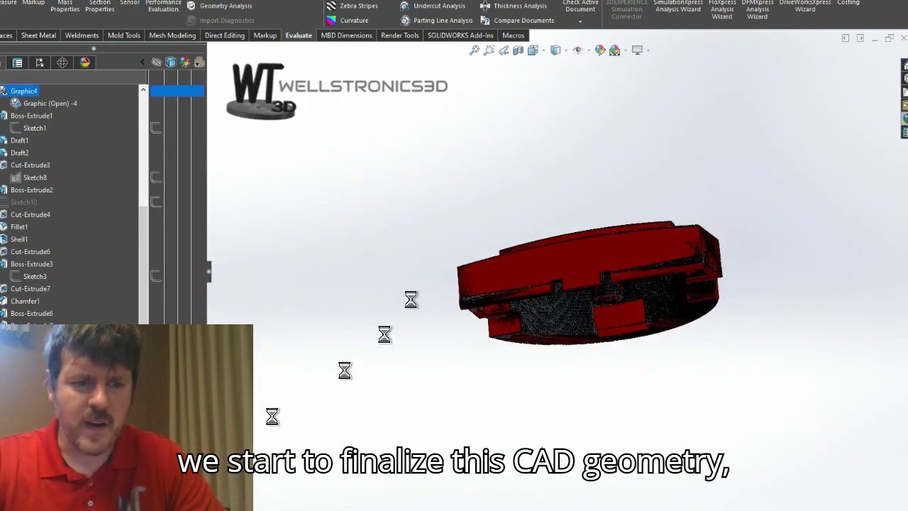
left_click(675, 191)
middle_click_drag(675, 190, 653, 296)
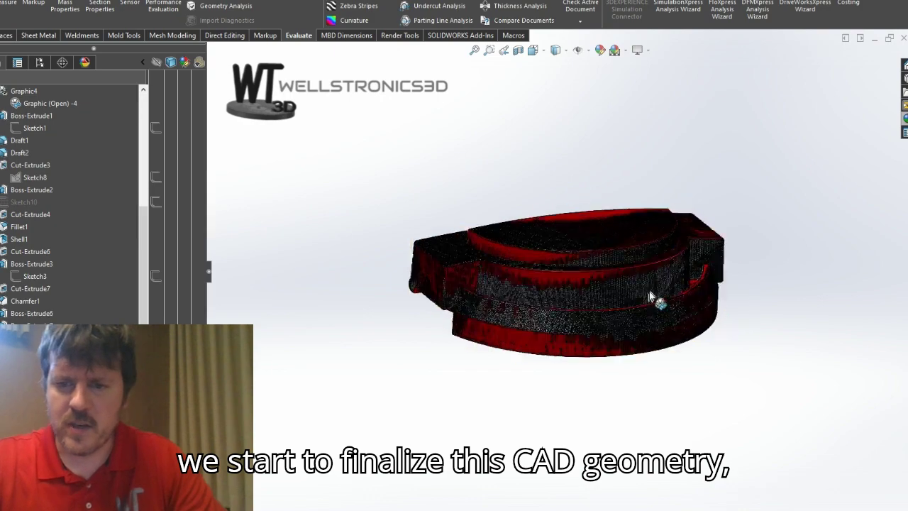
scroll(658, 294, "down", 2)
middle_click_drag(404, 371, 476, 353)
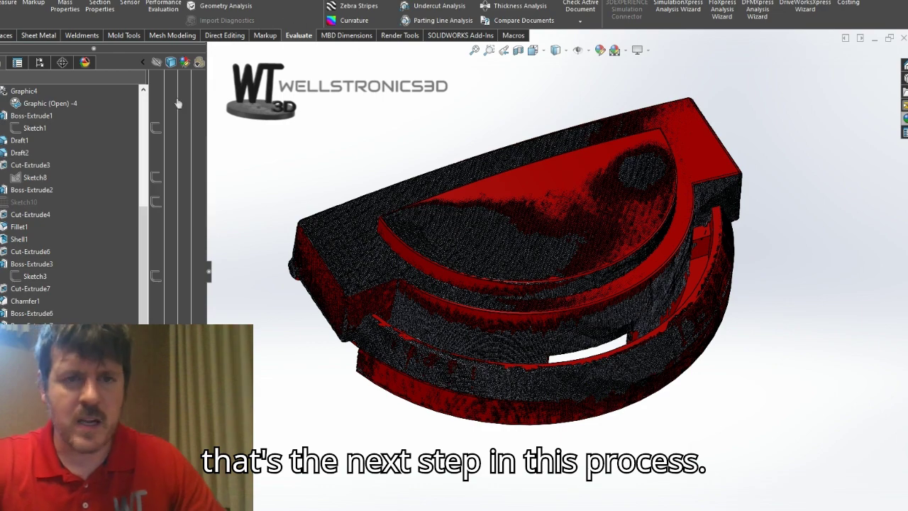
- Start a Body Compare and set the scan mesh Graphic (Open) -4 as the source body
scroll(97, 168, "up", 5)
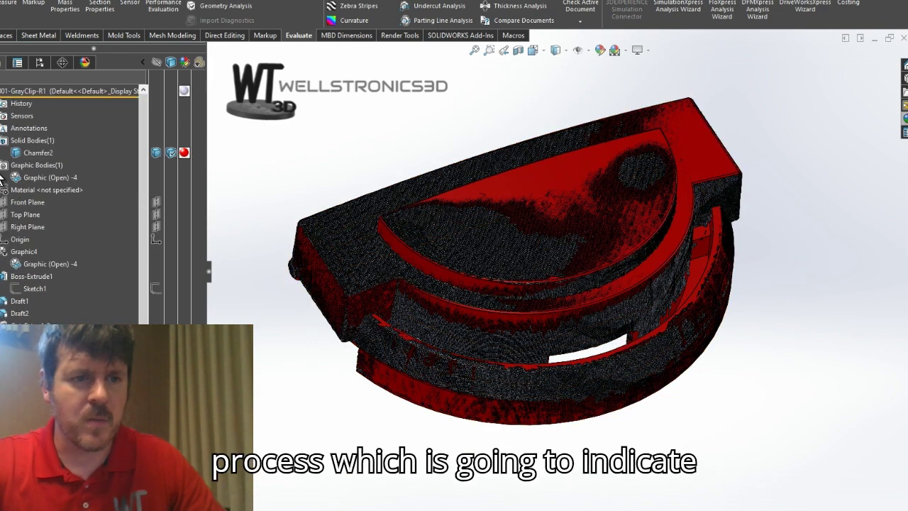
left_click(288, 3)
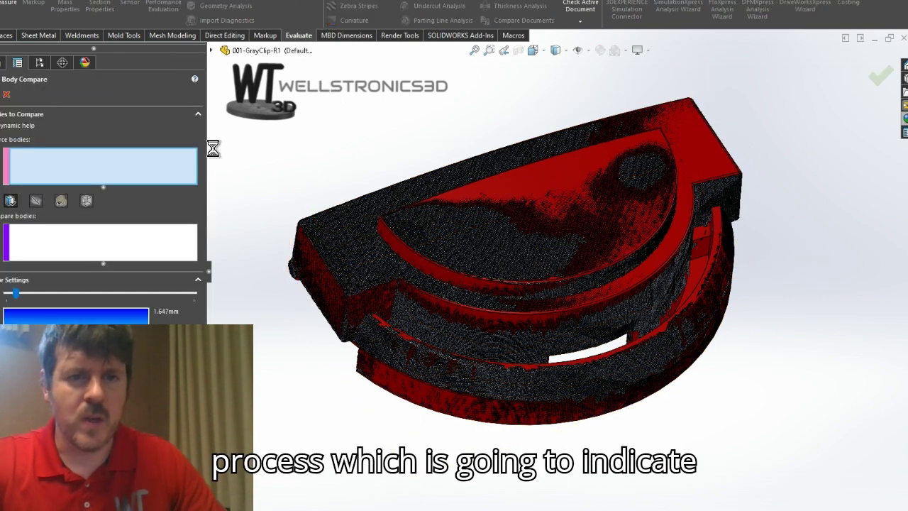
left_click(210, 51)
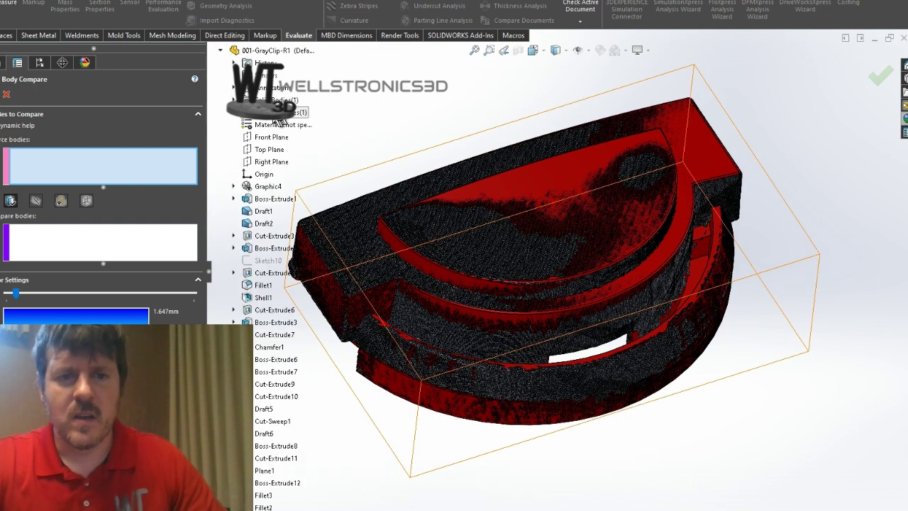
left_click(237, 116)
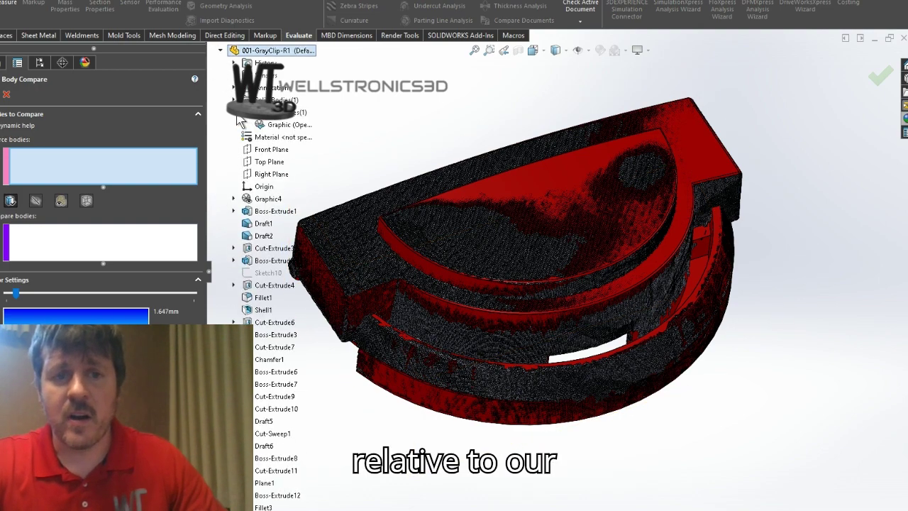
left_click(290, 125)
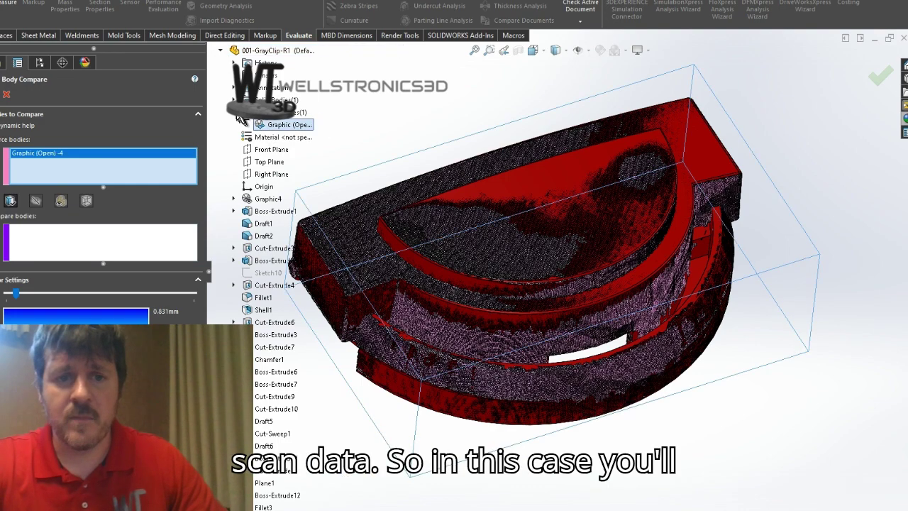
- Assign the solid body Chamfer2 as the compare body, keeping only the scan mesh as the source
left_click(233, 100)
left_click(263, 113)
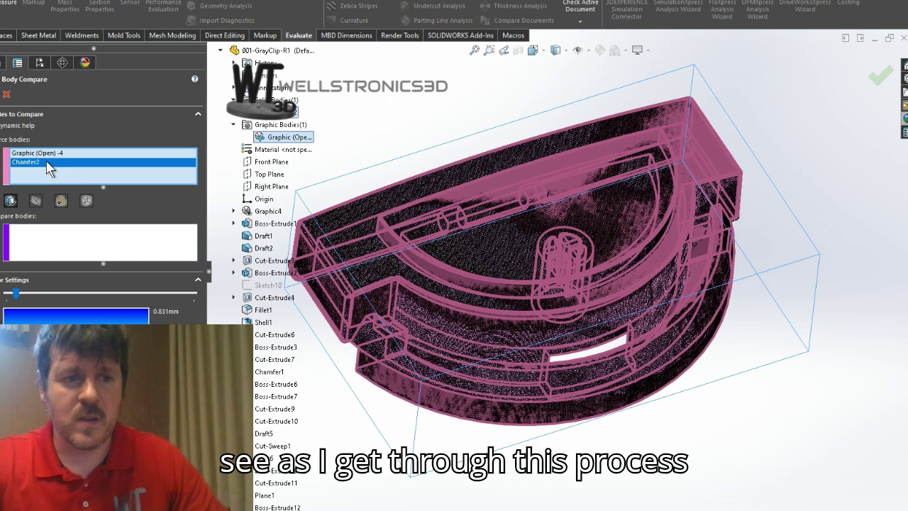
key("Delete")
left_click(149, 241)
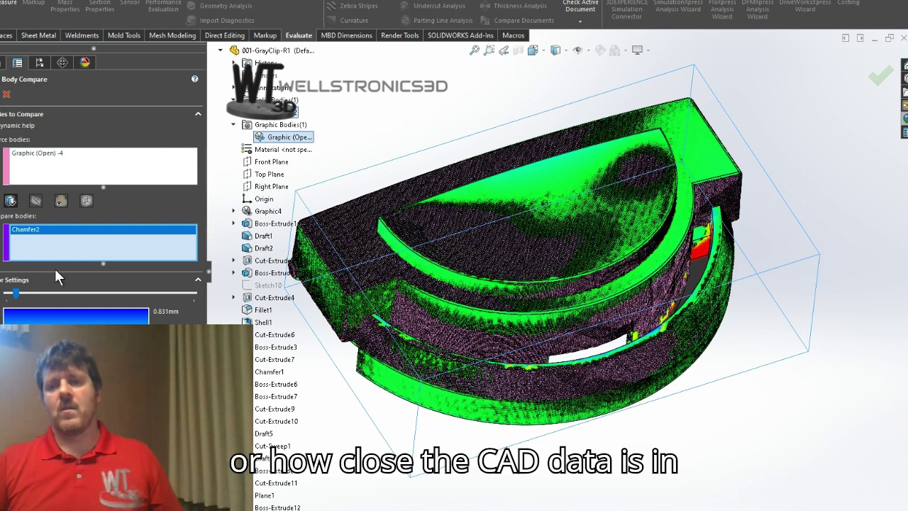
- Tighten the comparison's color range to 0.272 mm and apply it to the model
left_click(12, 295)
left_click(11, 295)
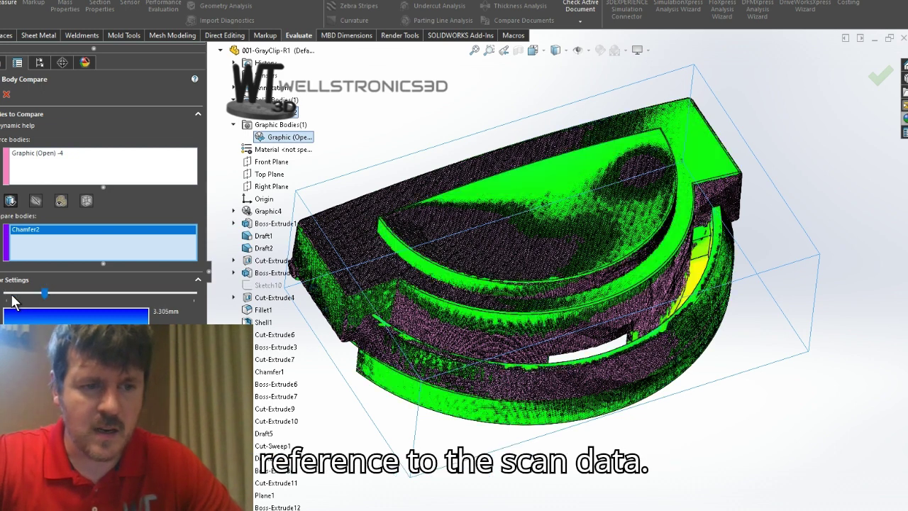
left_click_drag(45, 293, 43, 292)
left_click_drag(26, 298, 12, 299)
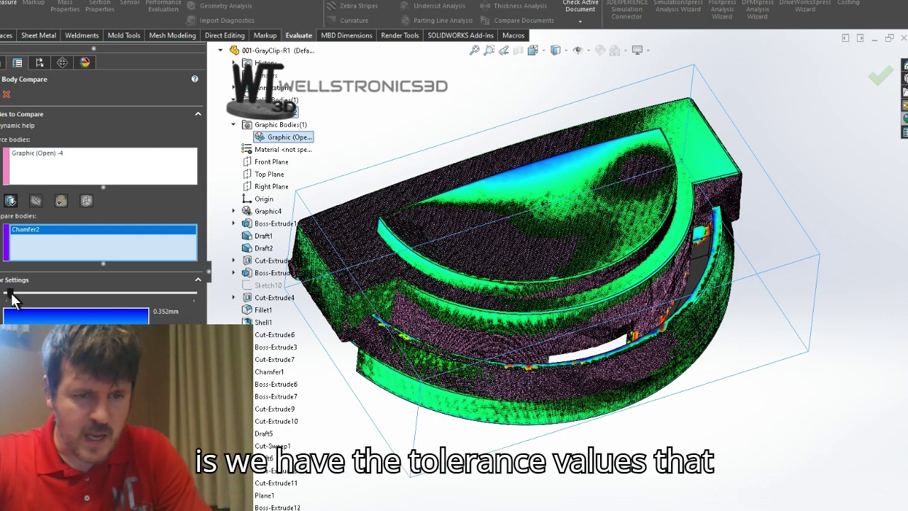
left_click_drag(18, 298, 4, 297)
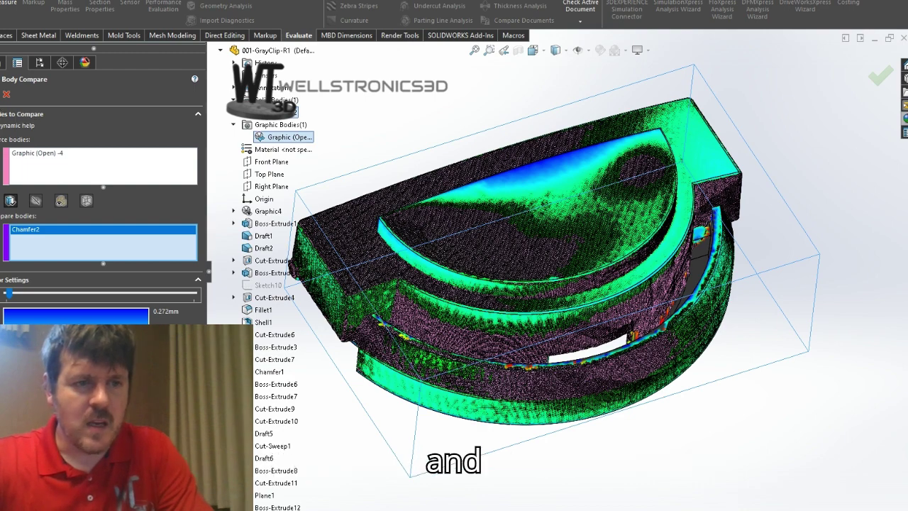
key("Return")
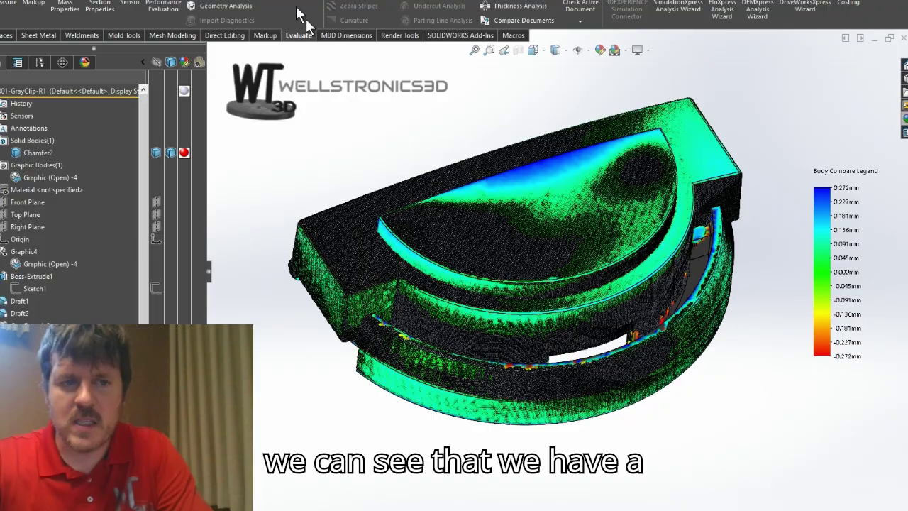
- Start another Body Compare with scan mesh Graphic (Open) -4 as the source and solid body Chamfer2 as the compare body
middle_click_drag(601, 334, 529, 235)
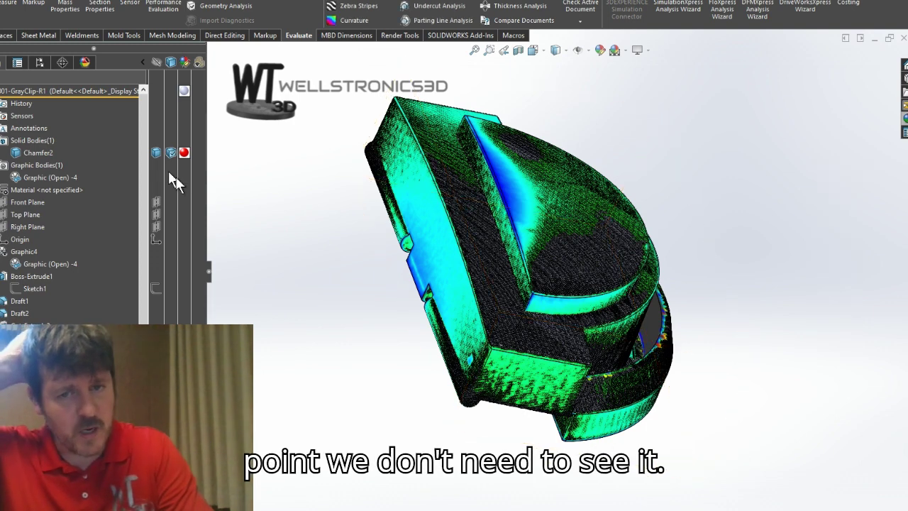
left_click(309, 4)
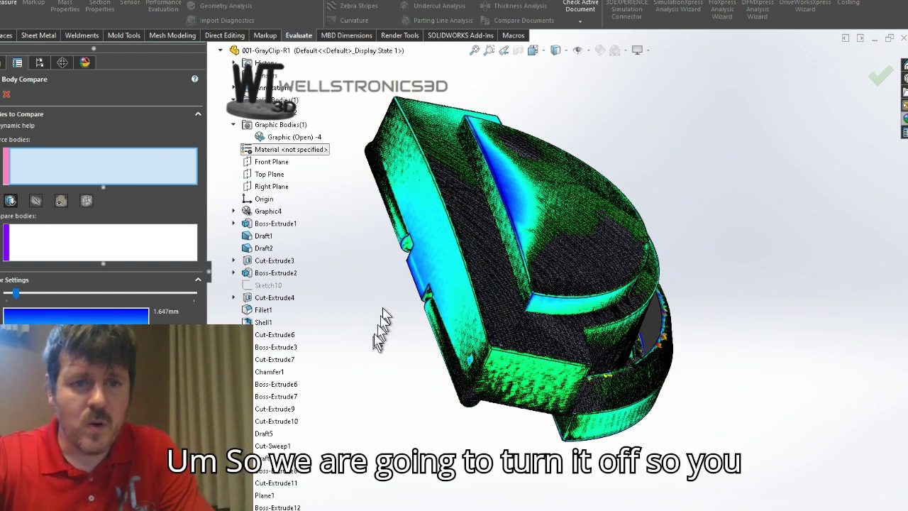
left_click(287, 138)
left_click(151, 239)
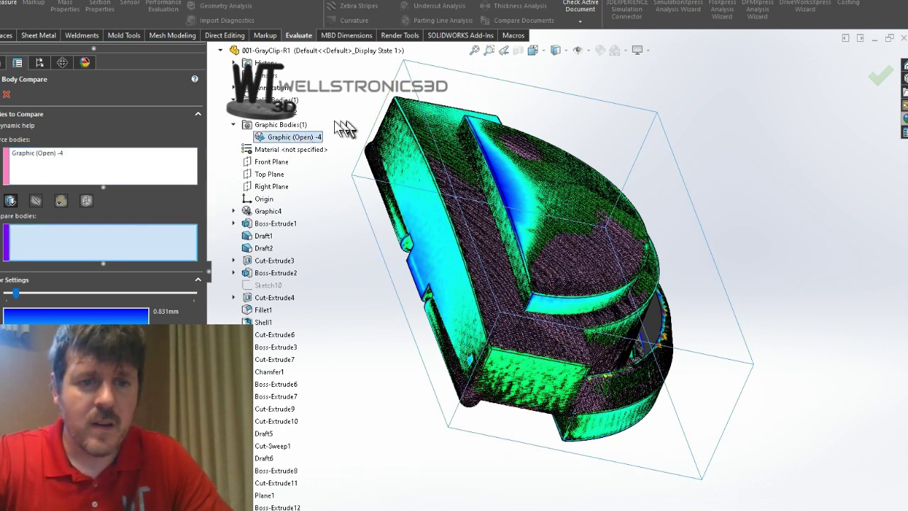
left_click(287, 112)
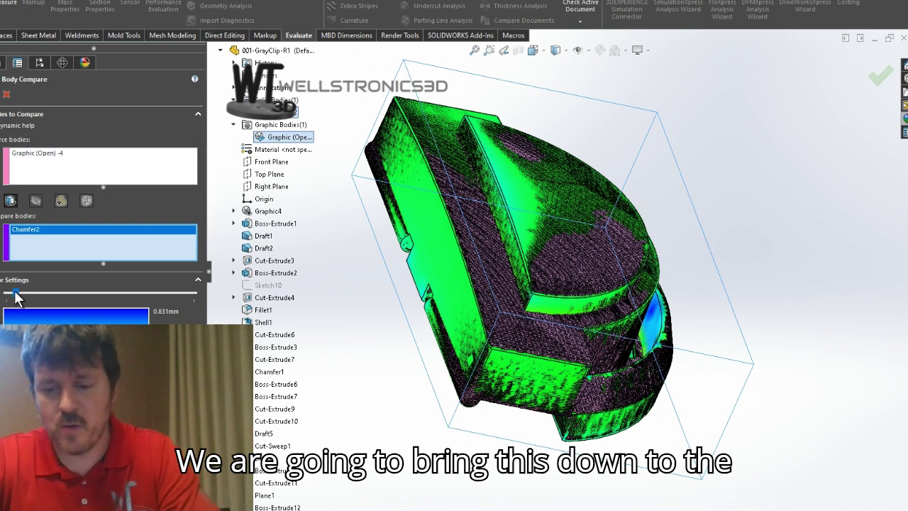
- Set the color range to 0.272 mm, hide the scan mesh, and close the comparison settings with the deviation map displayed
left_click_drag(19, 295, 17, 295)
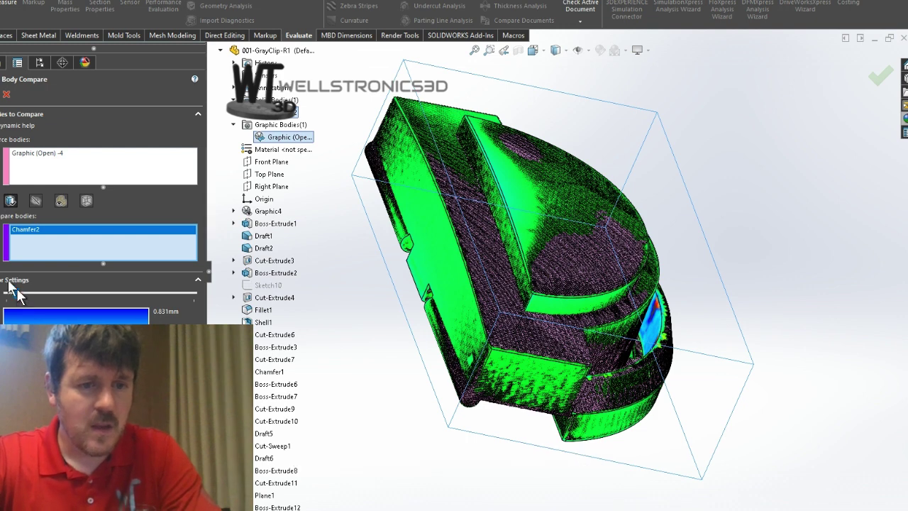
left_click_drag(20, 292, 17, 292)
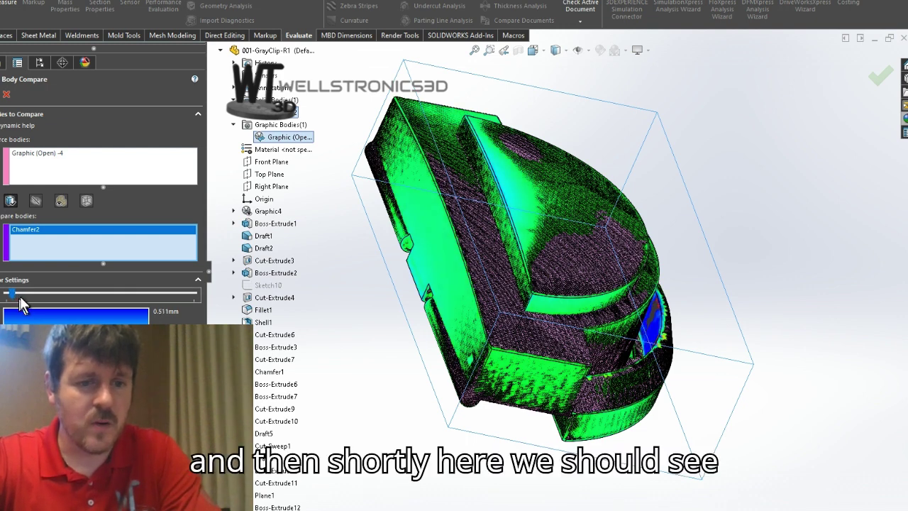
scroll(69, 295, "down", 3)
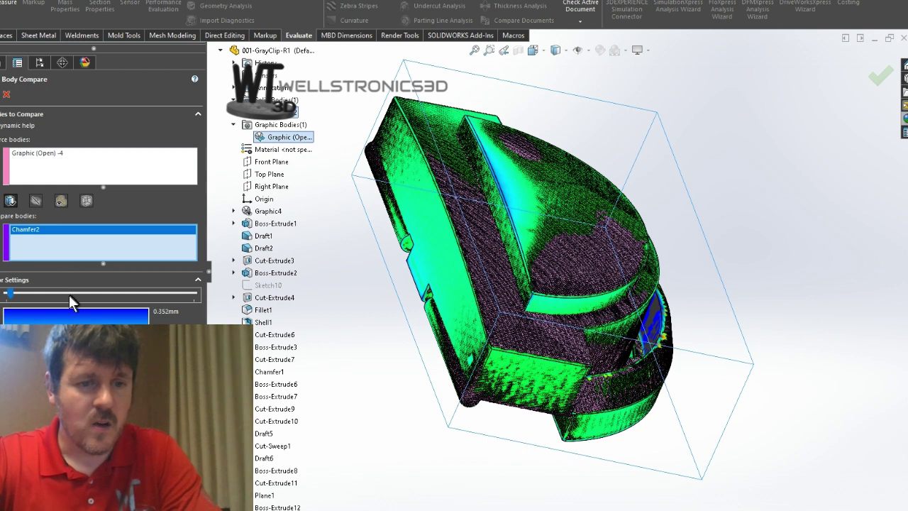
left_click(36, 202)
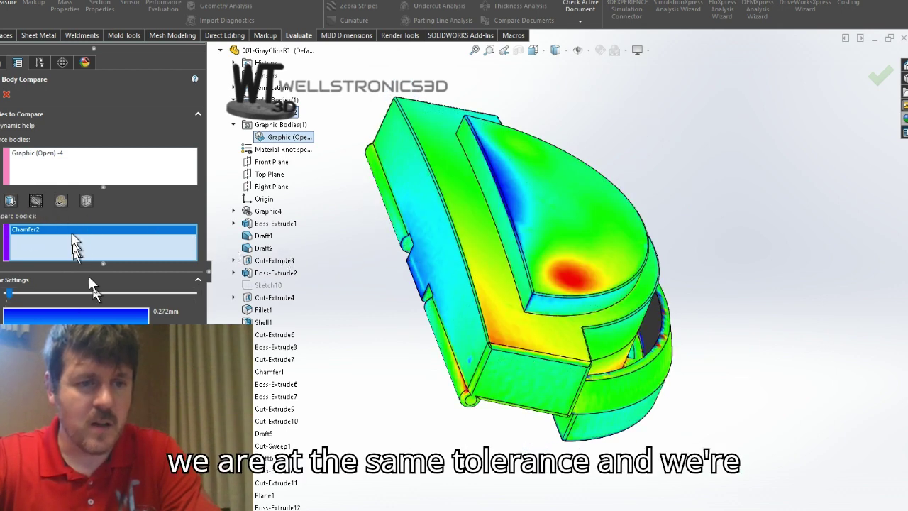
left_click(4, 95)
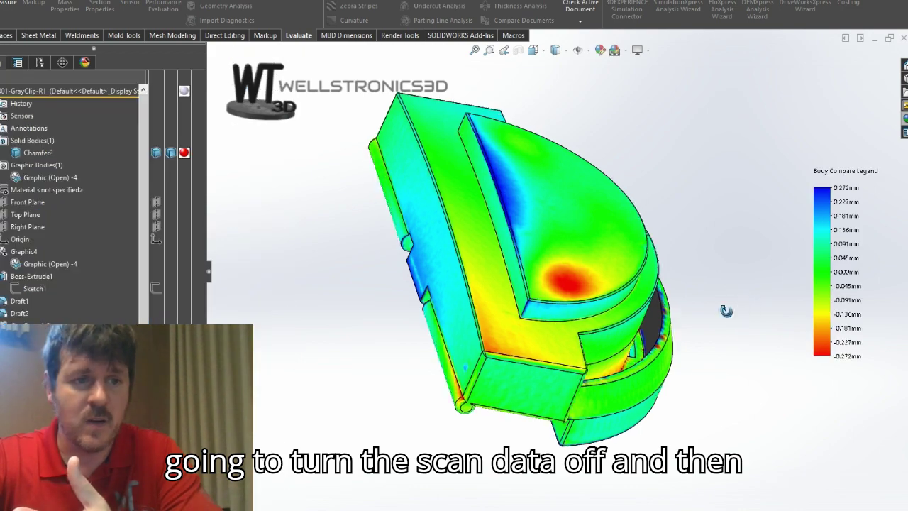
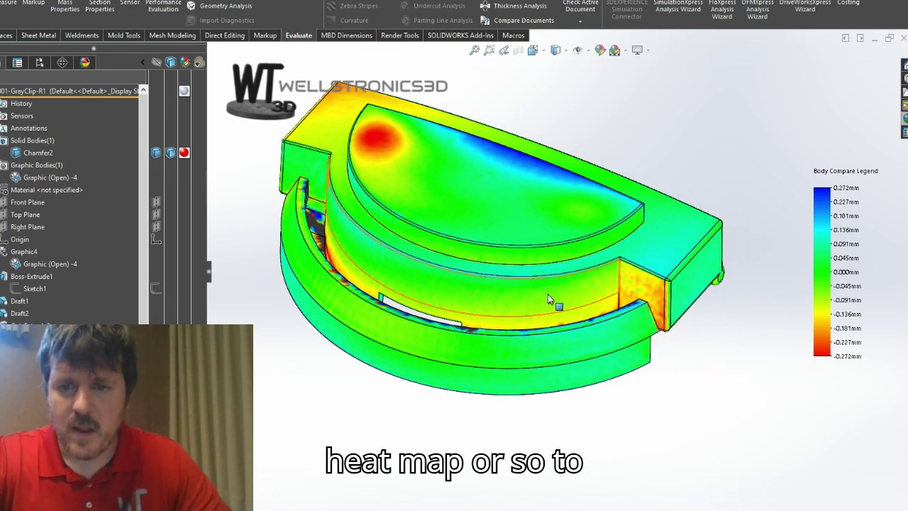
- Examine the deviation colors across the whole clip against the Body Compare legend
mouse_move(627, 345)
middle_mouse_down()
mouse_move(598, 270)
mouse_move(629, 345)
middle_mouse_up()
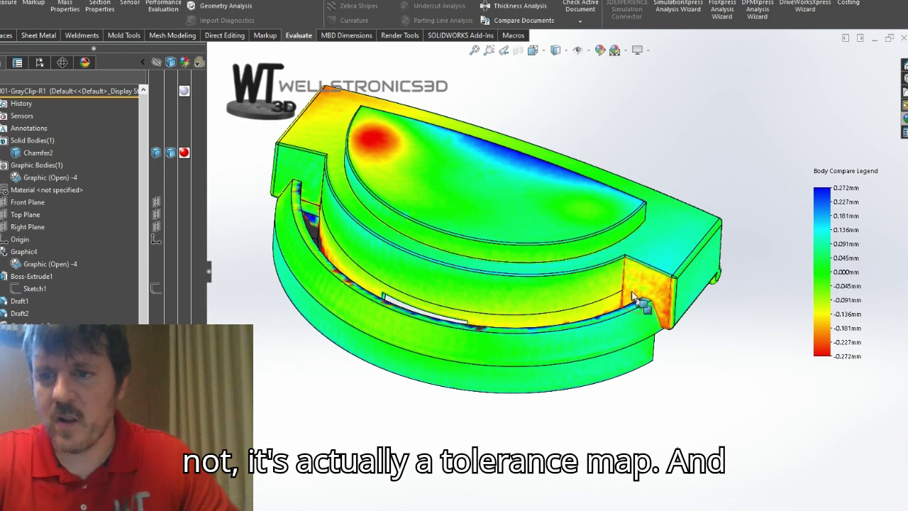
middle_click_drag(735, 207, 642, 274)
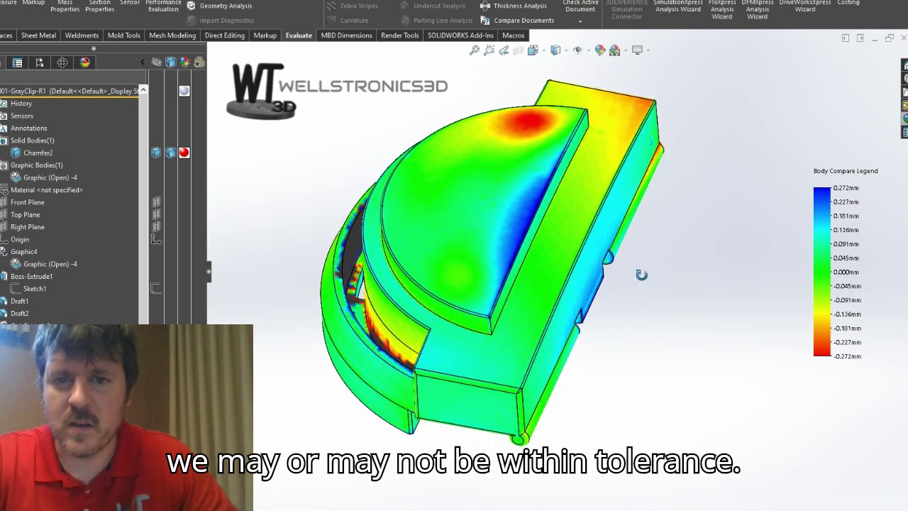
scroll(641, 274, "down", 3)
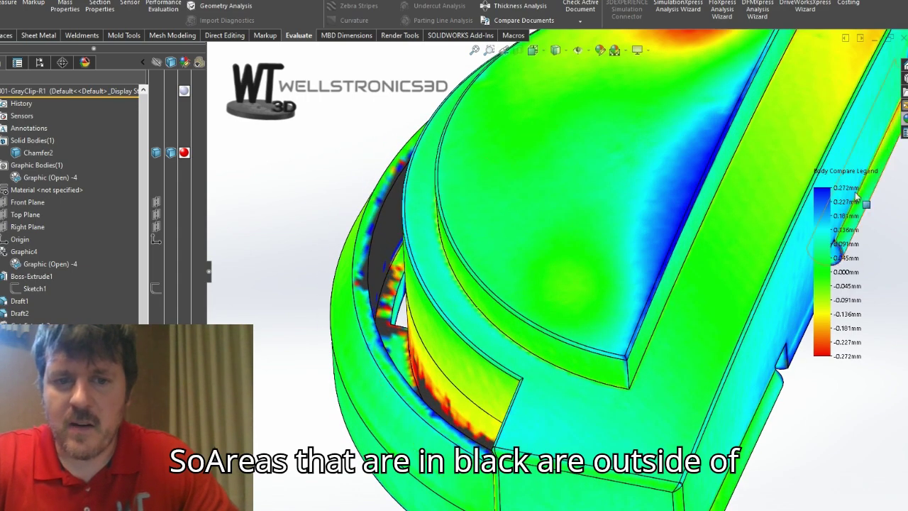
scroll(589, 334, "up", 5)
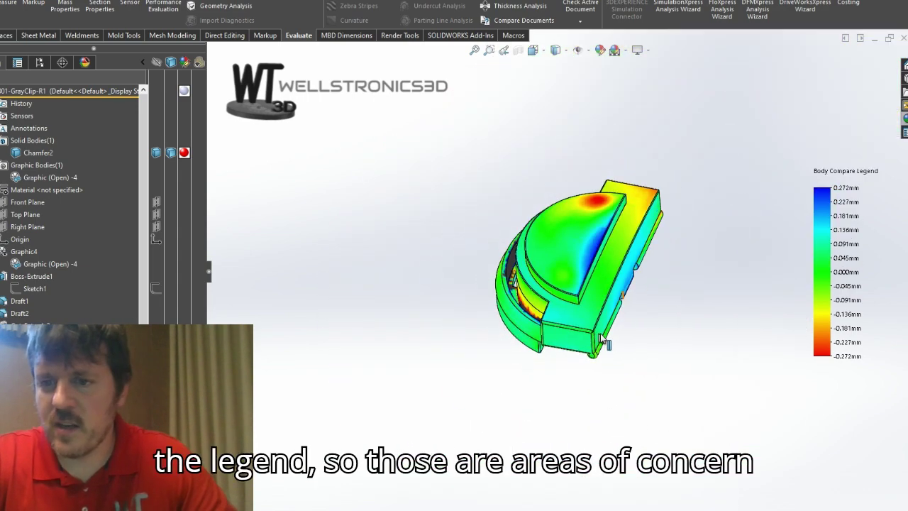
scroll(642, 338, "down", 2)
scroll(593, 145, "down", 3)
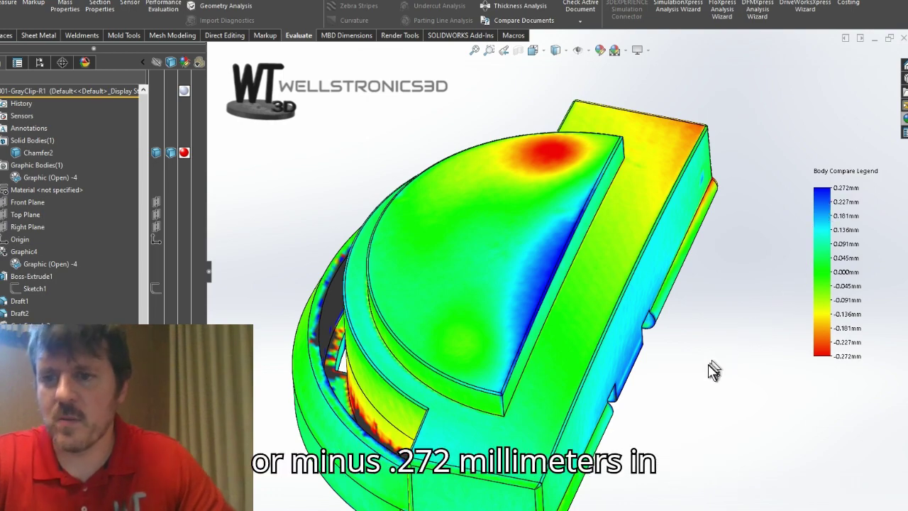
- Examine the dark out-of-range areas in the gap behind the curved outer wall from several angles
middle_click_drag(710, 377, 585, 346)
scroll(378, 263, "down", 3)
middle_click_drag(379, 264, 383, 207)
left_click(383, 205)
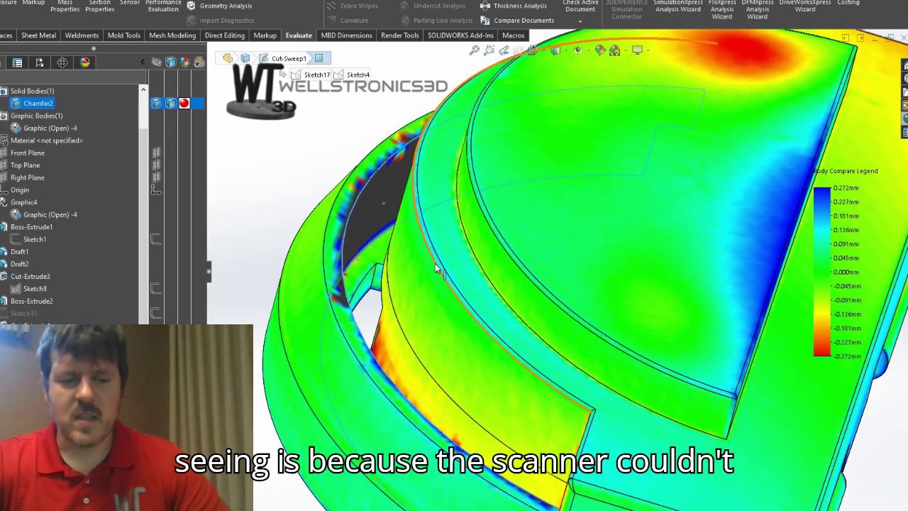
scroll(435, 263, "up", 1)
scroll(436, 268, "up", 5)
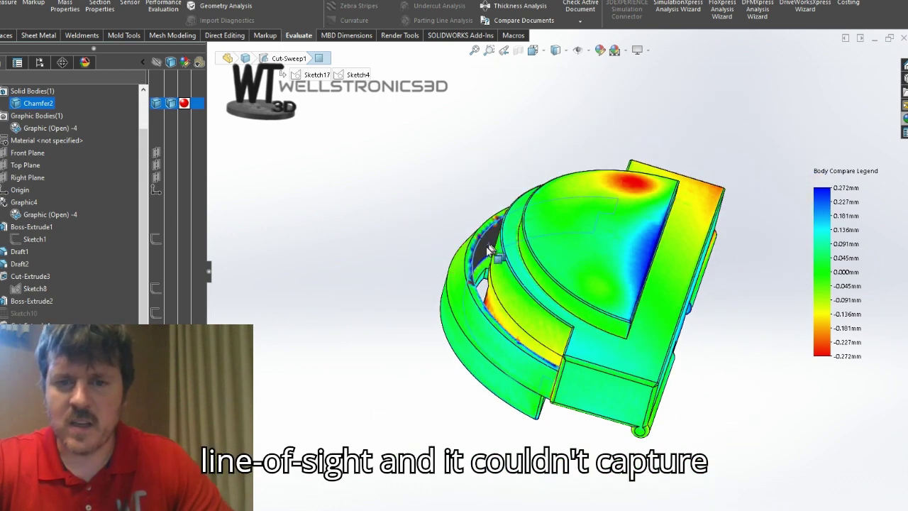
left_click(416, 249)
scroll(494, 264, "down", 4)
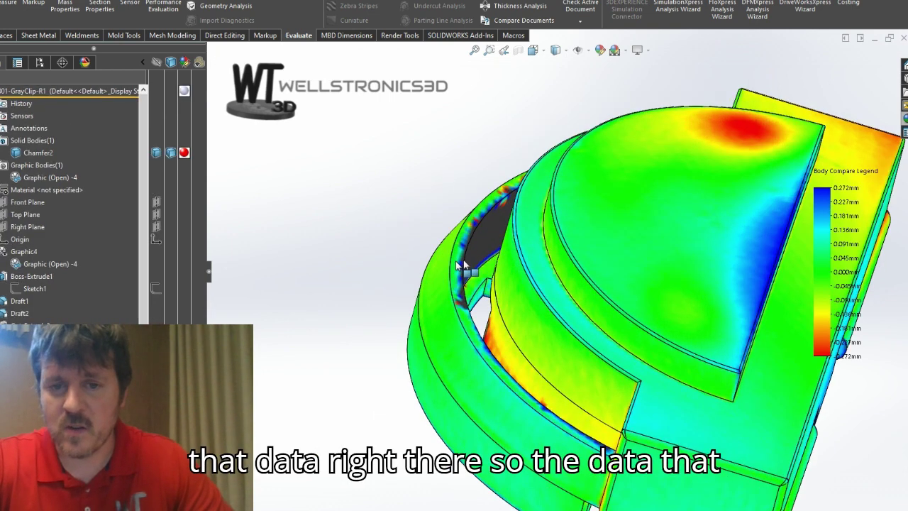
key("Left")
left_click(423, 258)
left_click(398, 305)
left_click(353, 242)
middle_click_drag(352, 242, 325, 251)
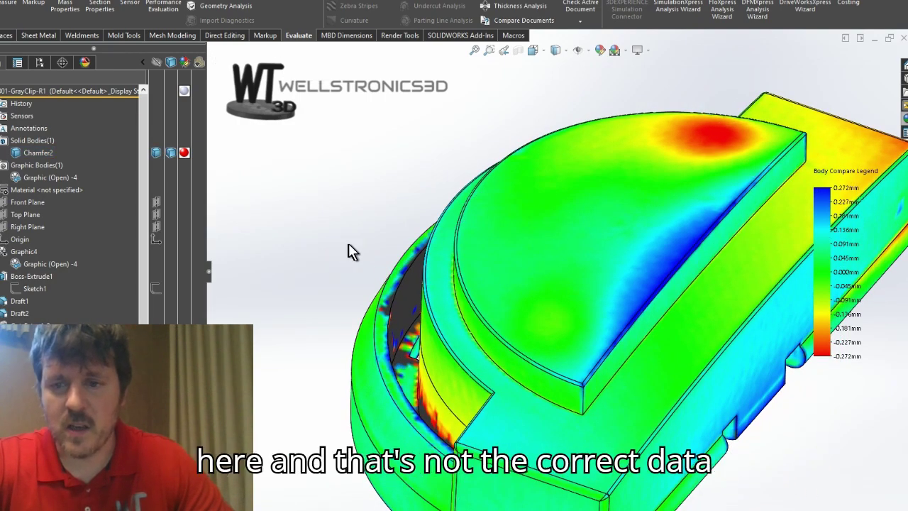
scroll(385, 264, "up", 2)
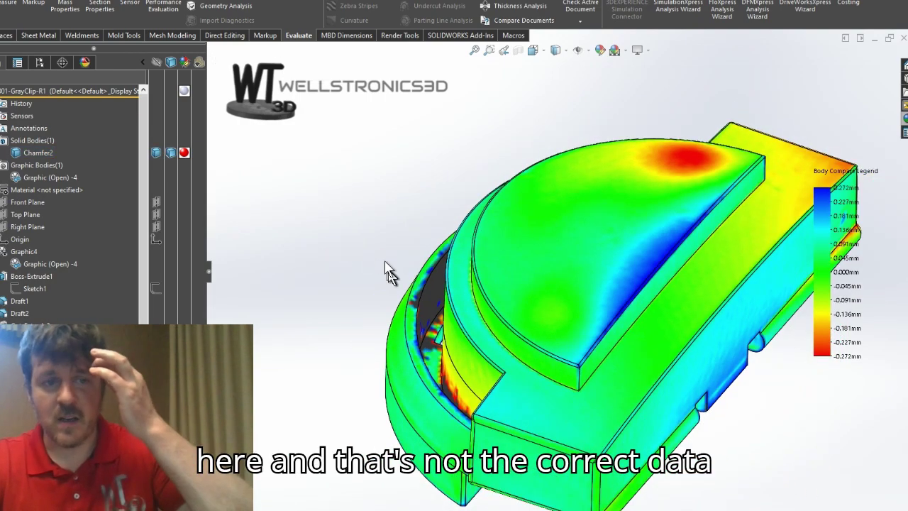
middle_click_drag(385, 263, 399, 233)
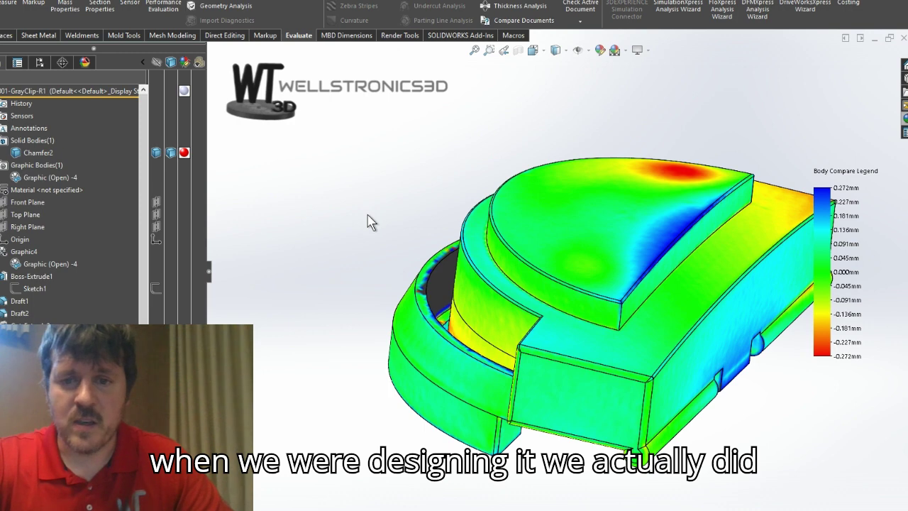
mouse_move(416, 259)
middle_mouse_down()
mouse_move(405, 282)
mouse_move(425, 273)
middle_mouse_up()
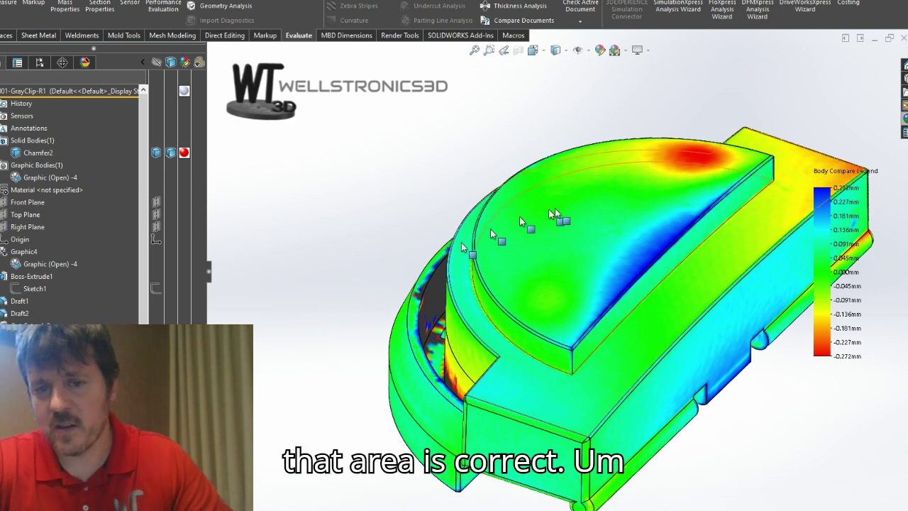
- Inspect the deviation colors on the half-round top face and along its straight edge
scroll(596, 216, "up", 2)
middle_click_drag(687, 261, 635, 265)
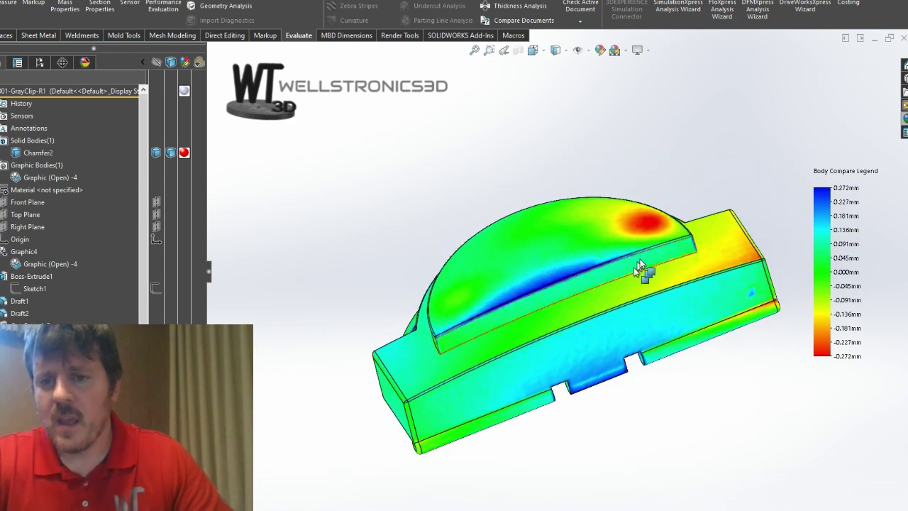
scroll(649, 248, "down", 3)
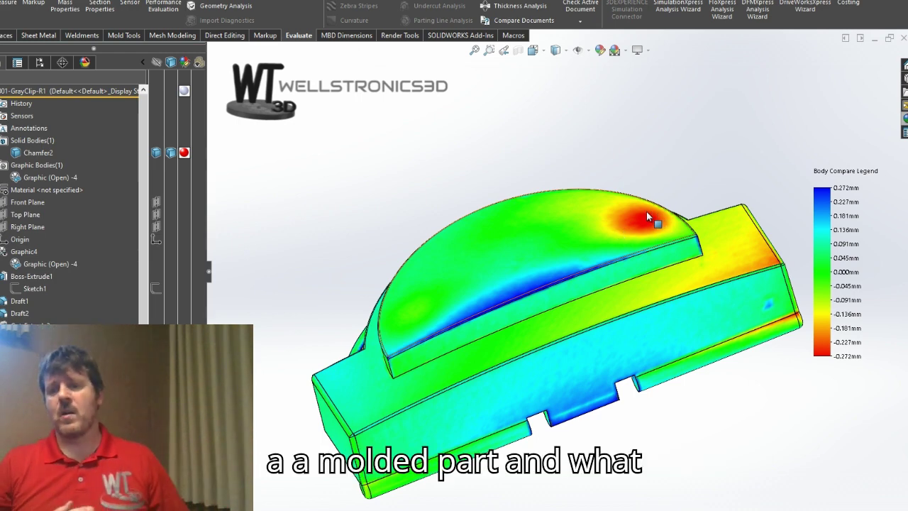
- Examine the red warp spot near one end of the half-round top face and the underside area behind it
scroll(648, 210, "down", 2)
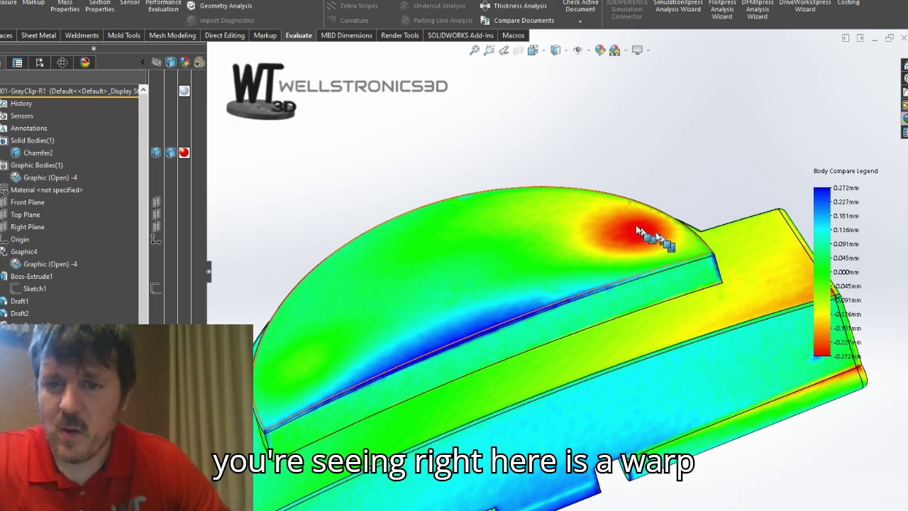
middle_click_drag(636, 234, 631, 148)
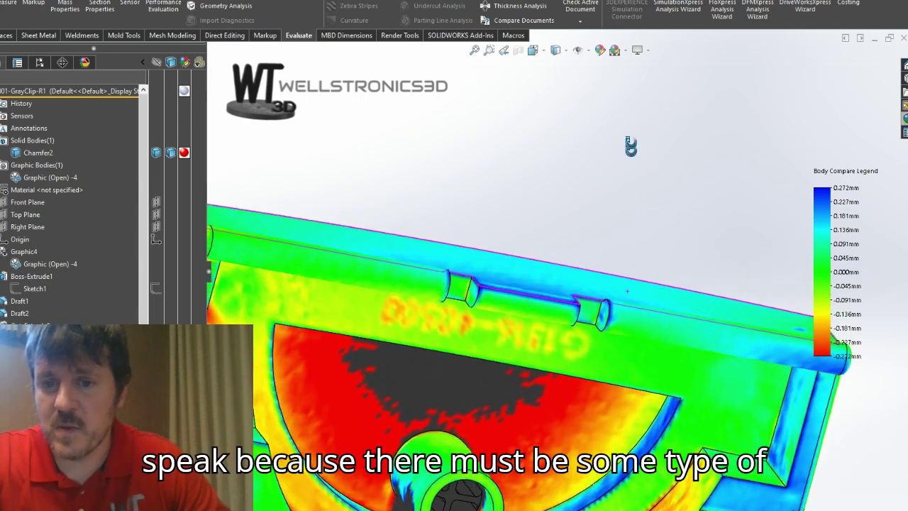
middle_click_drag(664, 376, 575, 195)
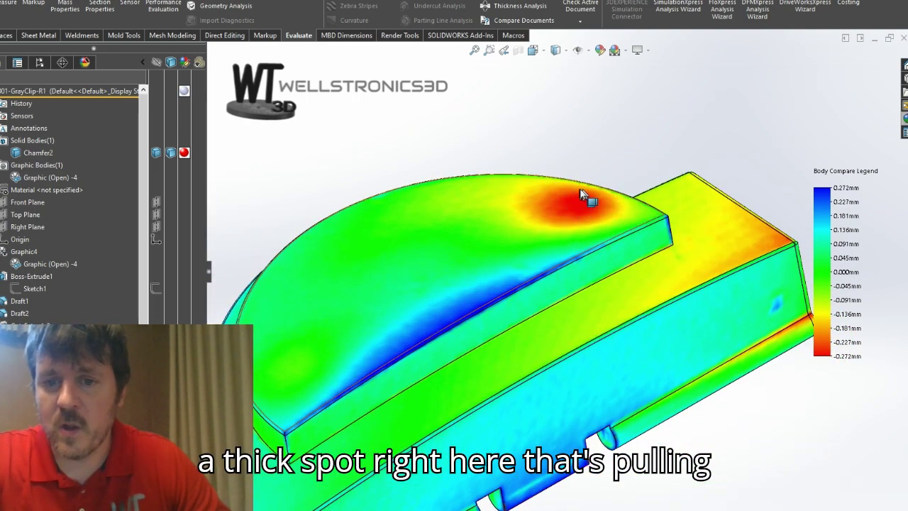
scroll(580, 191, "up", 3)
middle_click_drag(537, 249, 522, 297)
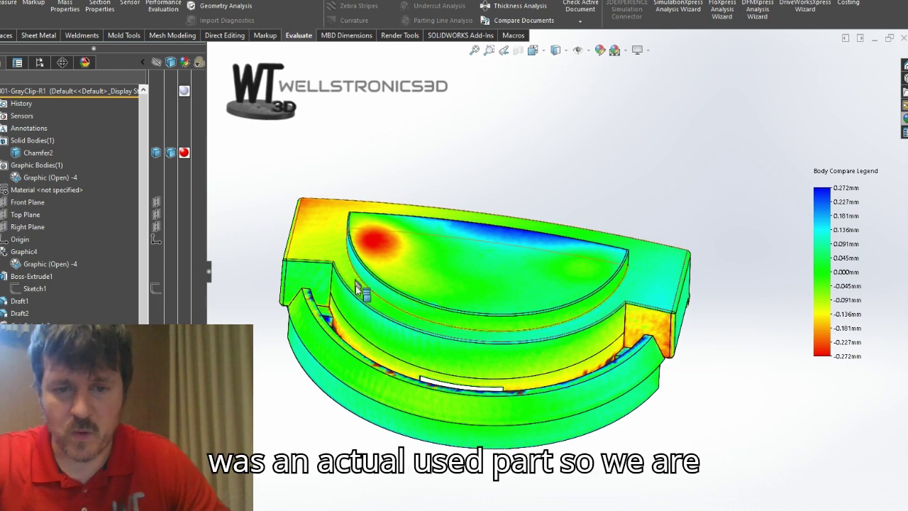
middle_click_drag(379, 305, 418, 277)
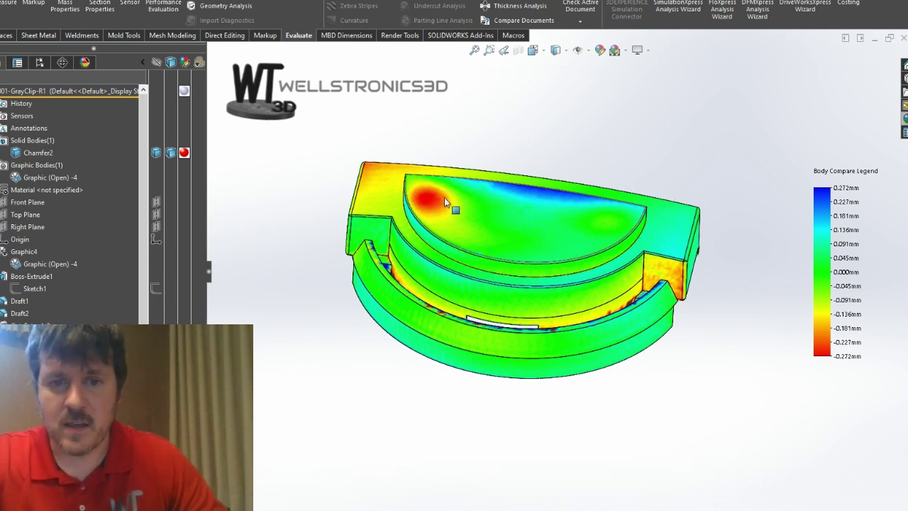
middle_click_drag(543, 253, 709, 373)
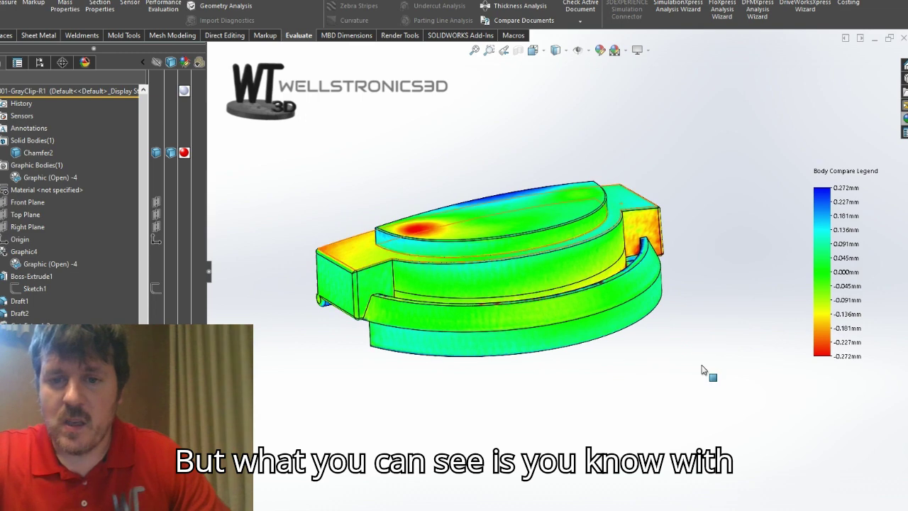
middle_click_drag(537, 303, 586, 249)
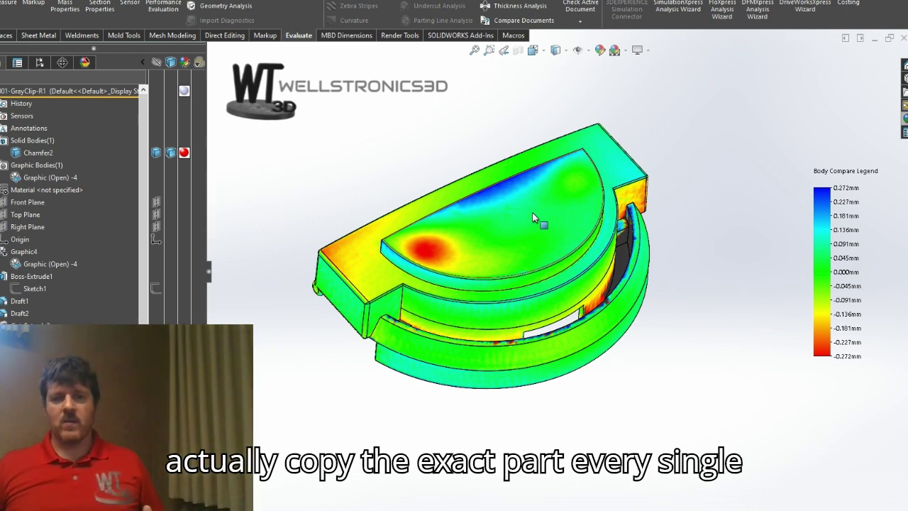
- Compare the deviation colors at the two opposite ends of the base's flat upper ledge against the legend
scroll(348, 254, "down", 2)
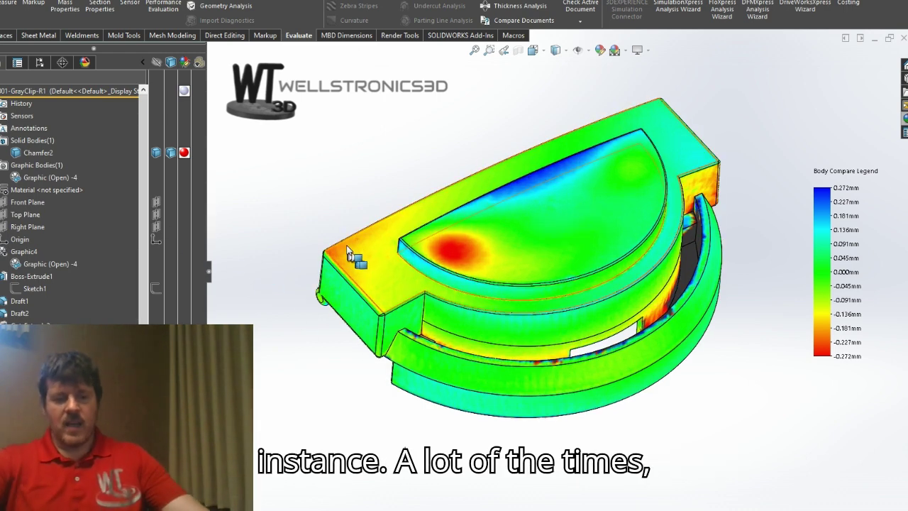
scroll(348, 254, "down", 3)
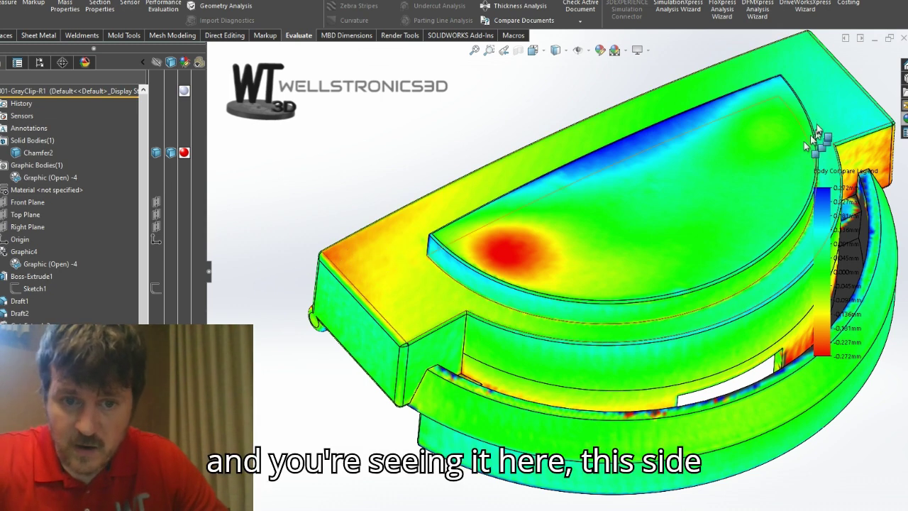
scroll(720, 202, "up", 3)
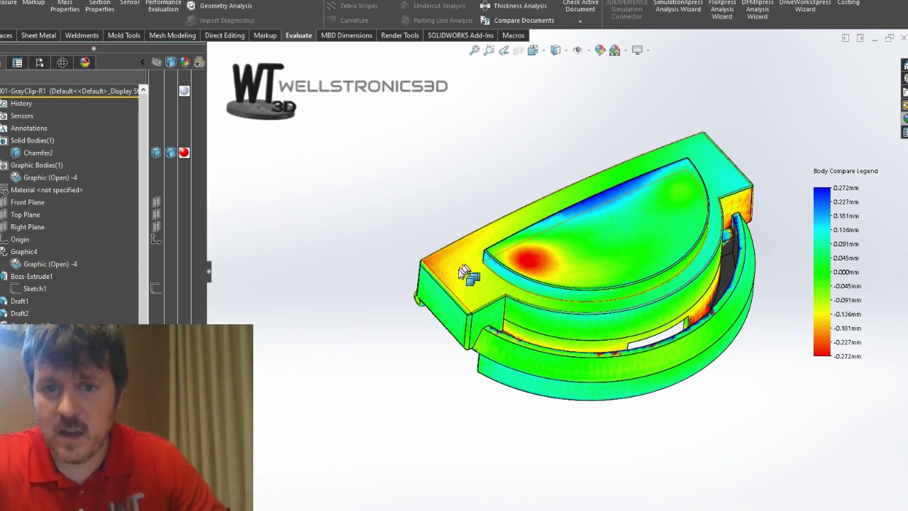
middle_click_drag(462, 269, 458, 274)
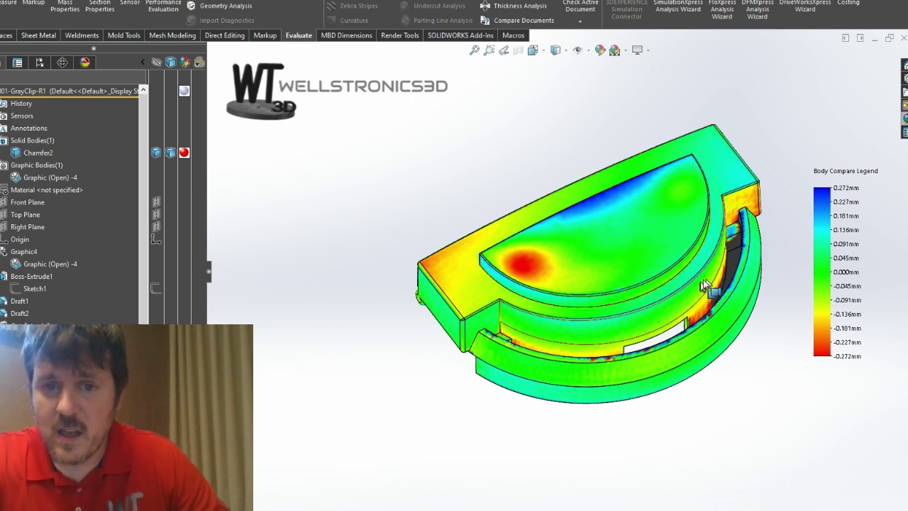
scroll(480, 272, "down", 2)
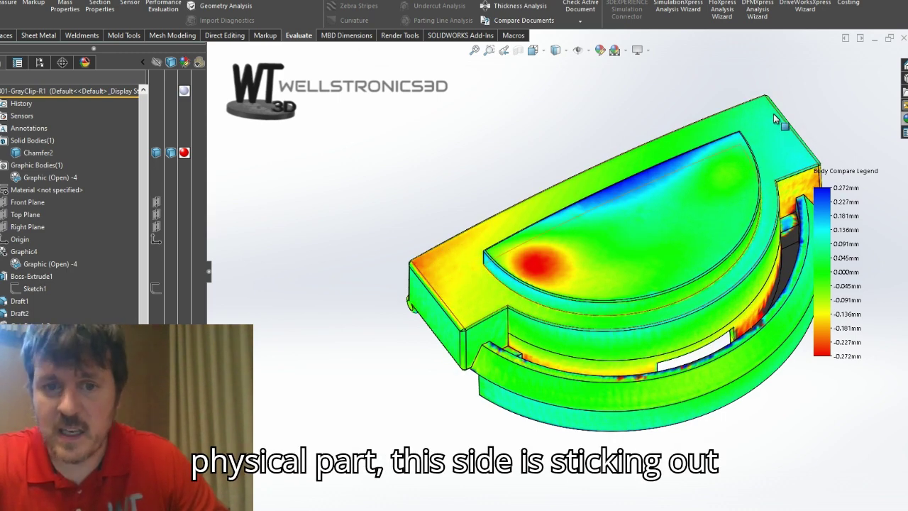
middle_click_drag(773, 114, 759, 124)
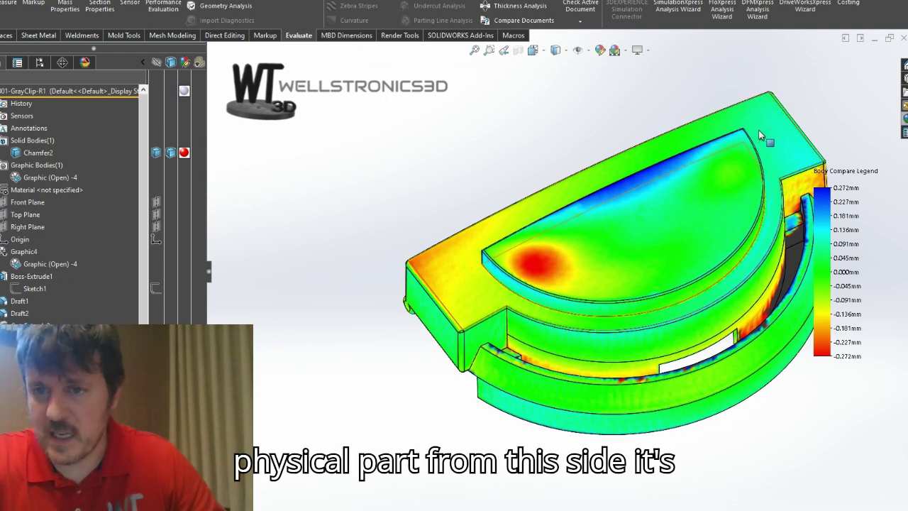
scroll(680, 164, "up", 4)
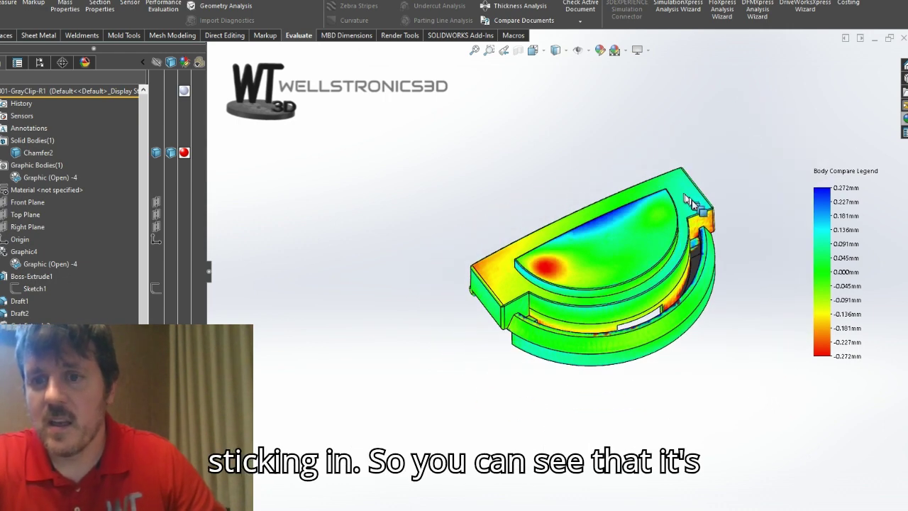
- Inspect the deviation along the clip's long straight side wall and across its underside around the central boss
middle_click_drag(684, 198, 489, 322)
scroll(582, 238, "down", 5)
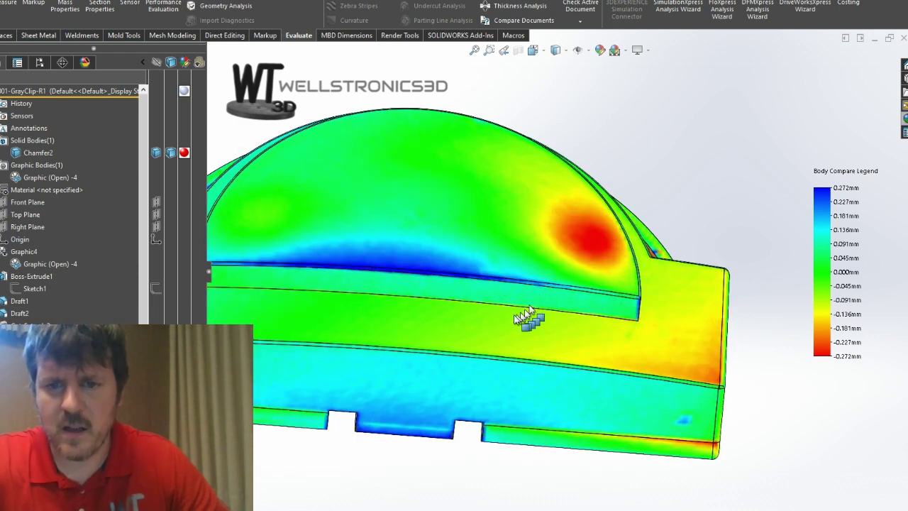
scroll(524, 318, "up", 3)
middle_click_drag(484, 384, 514, 227)
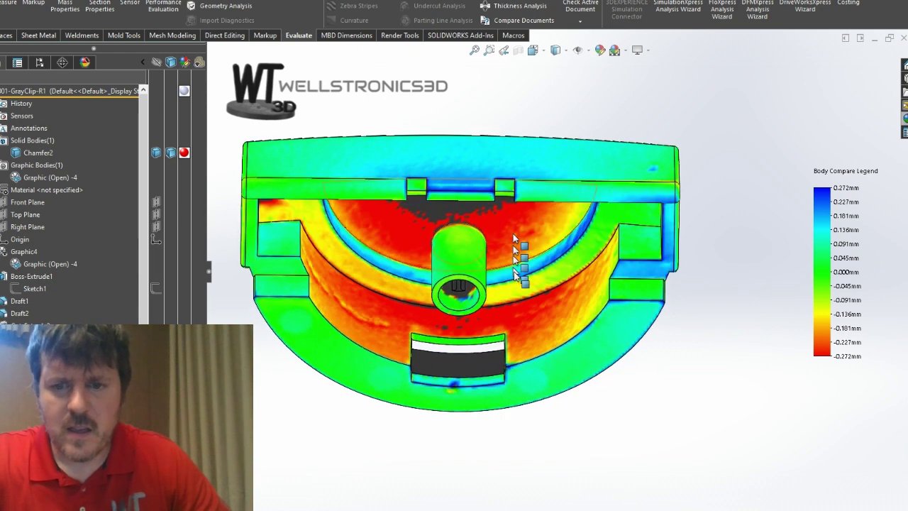
scroll(506, 282, "up", 3)
middle_click_drag(385, 228, 538, 279)
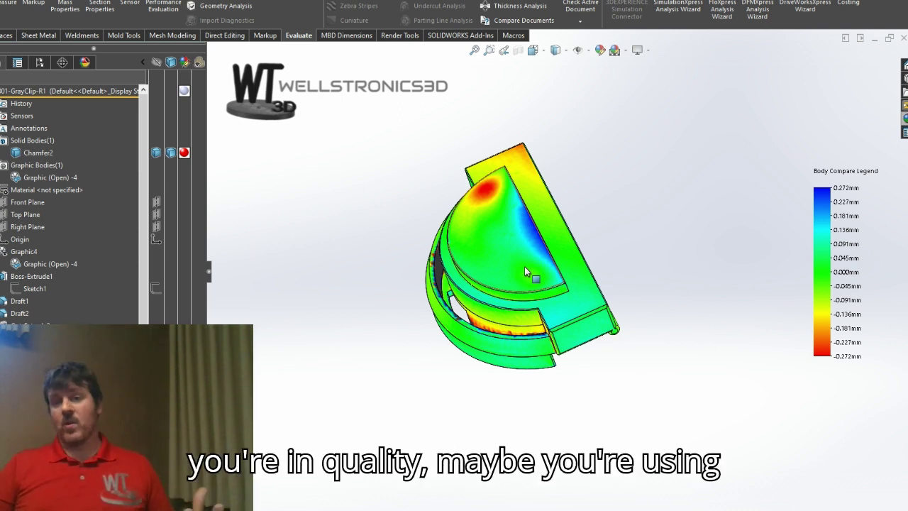
- Review the deviation map on the curved outer wall, end faces, hinge edge and top of the clip from several angles
scroll(500, 273, "down", 3)
middle_click_drag(500, 273, 518, 208)
middle_click_drag(575, 270, 531, 237, "ctrl")
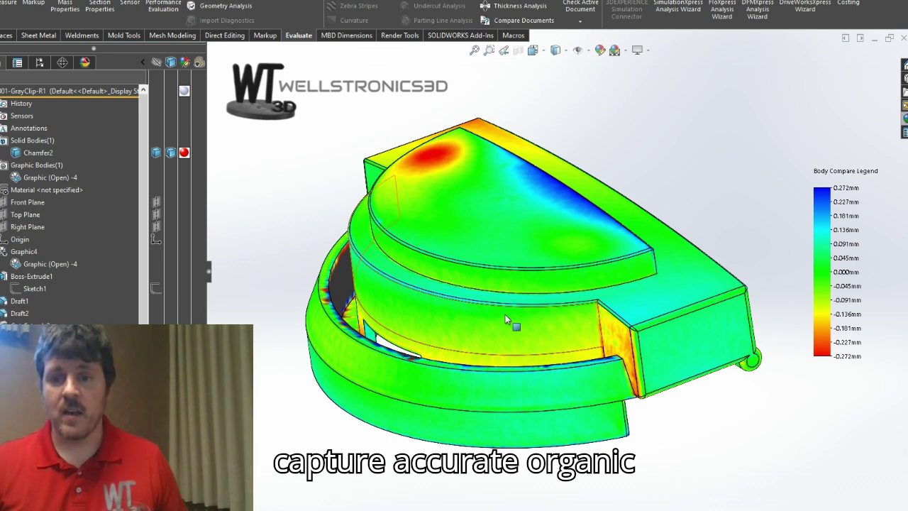
middle_click_drag(684, 290, 653, 317)
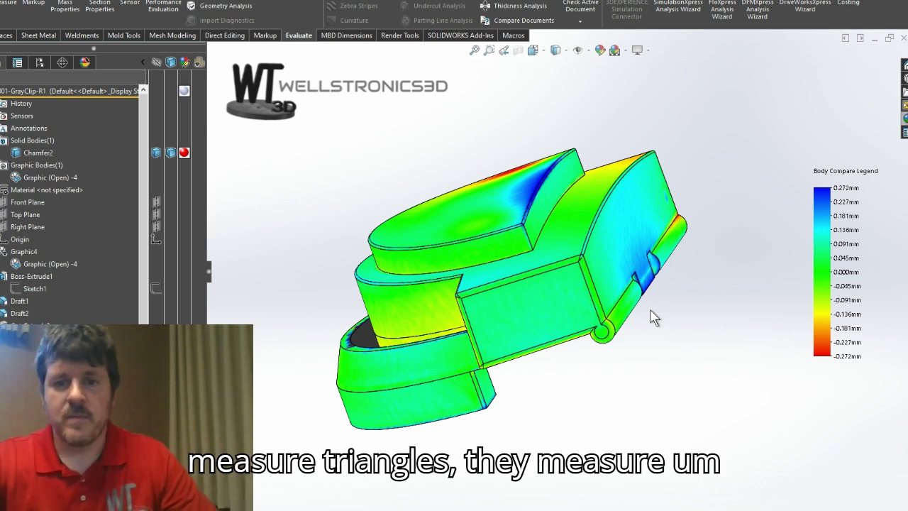
middle_click_drag(654, 317, 539, 348)
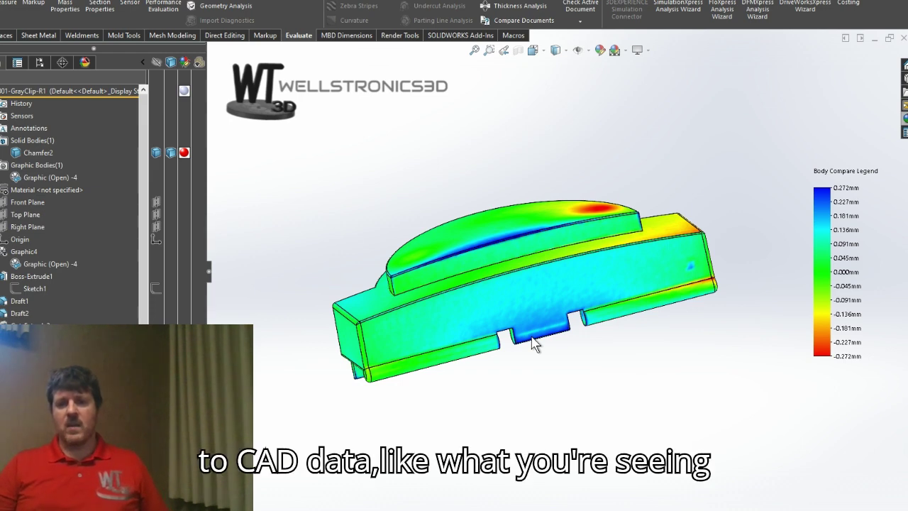
middle_click_drag(310, 183, 532, 251)
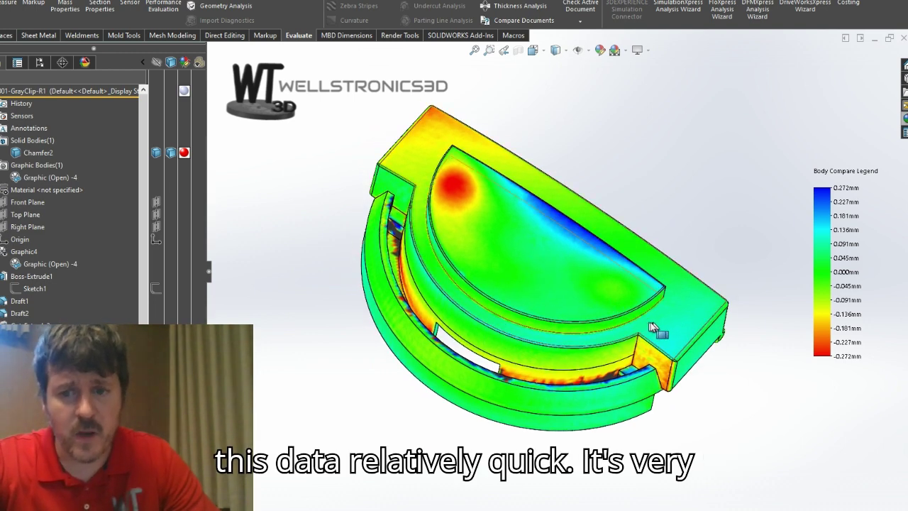
middle_click_drag(693, 334, 682, 291)
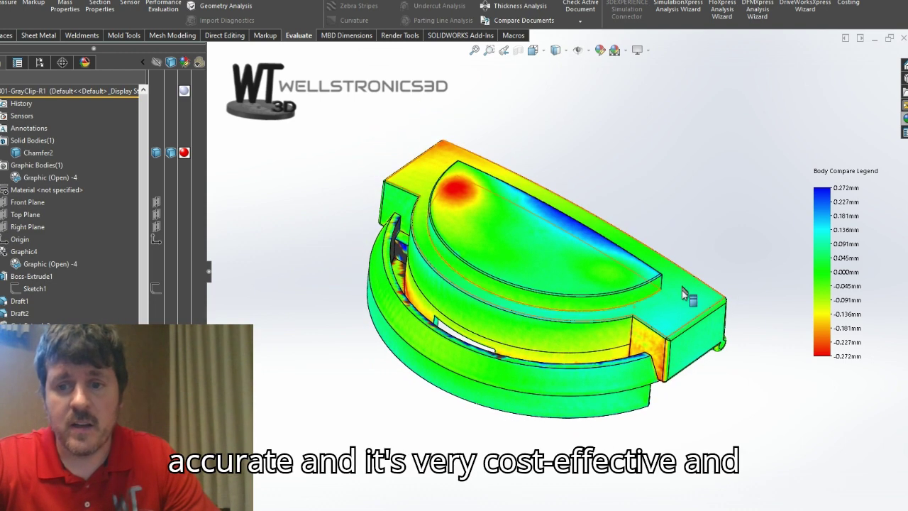